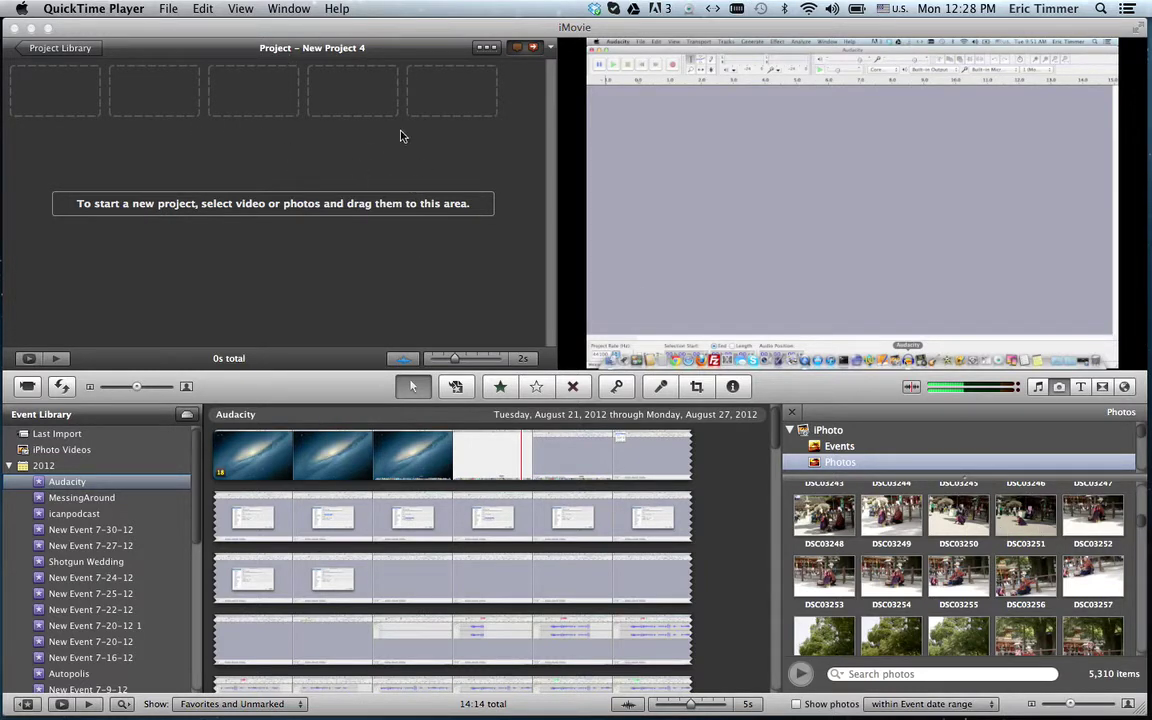
Step: Bring iMovie to the front and reopen the iPhoto photo library
{"action": "scroll", "coordinate": [1045, 535], "scroll_direction": "down", "scroll_amount": 2}
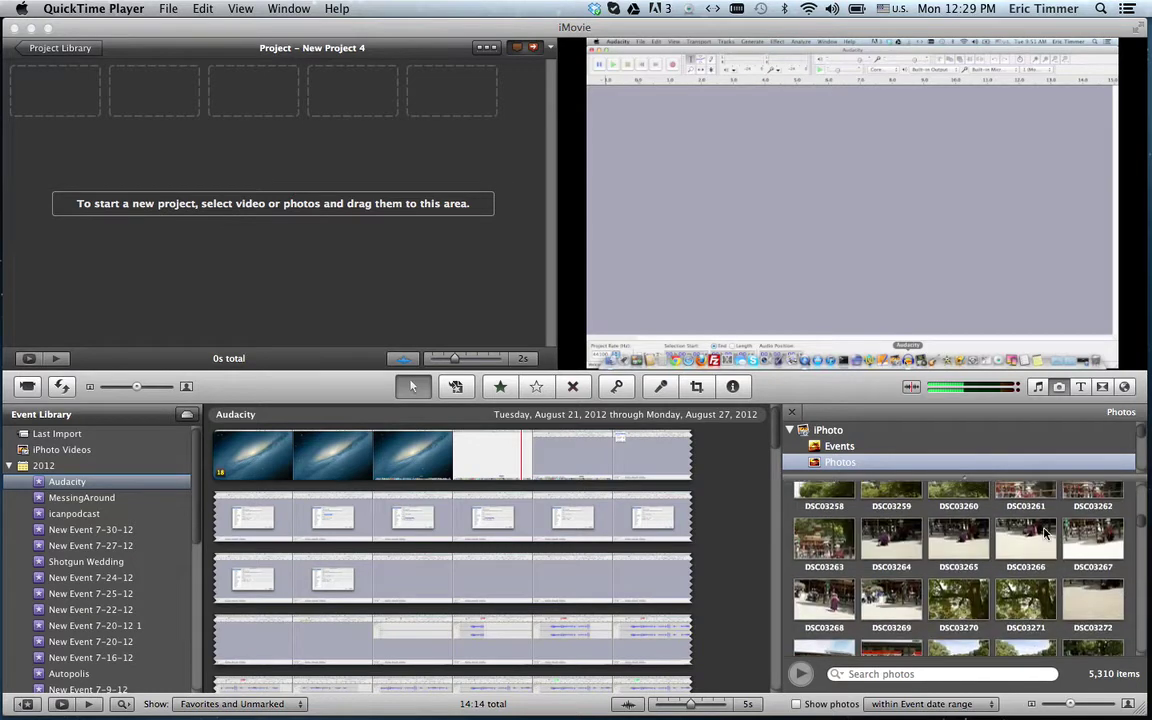
{"action": "left_click", "coordinate": [1062, 396]}
{"action": "left_click", "coordinate": [1058, 392]}
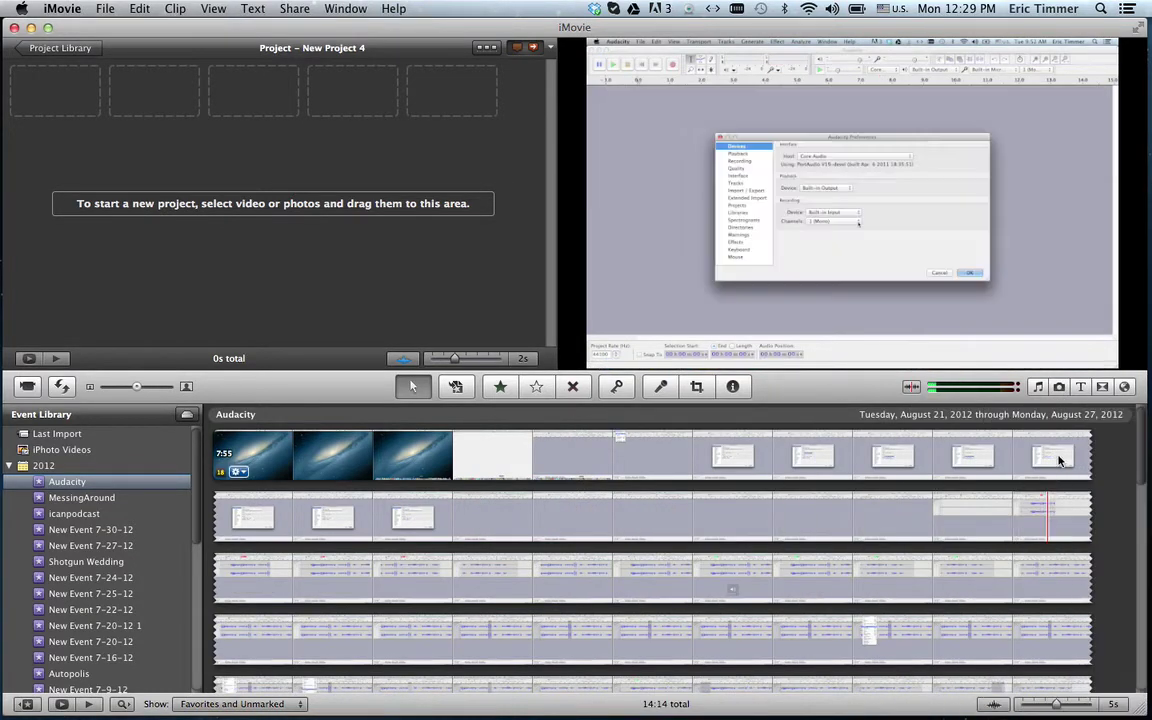
{"action": "left_click", "coordinate": [1058, 390]}
Step: Add photo DSC03281 to New Project 4 and preview the 4-second clip
{"action": "scroll", "coordinate": [1015, 560], "scroll_direction": "down", "scroll_amount": 3}
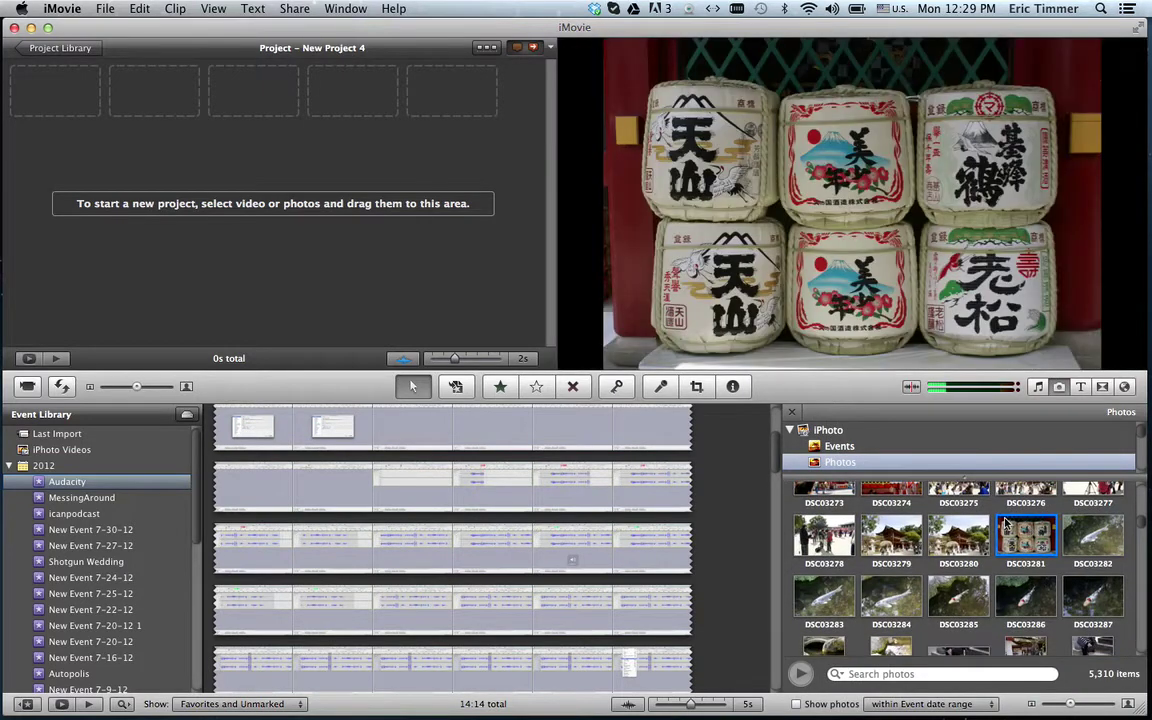
{"action": "left_click_drag", "start_coordinate": [1022, 548], "coordinate": [303, 119]}
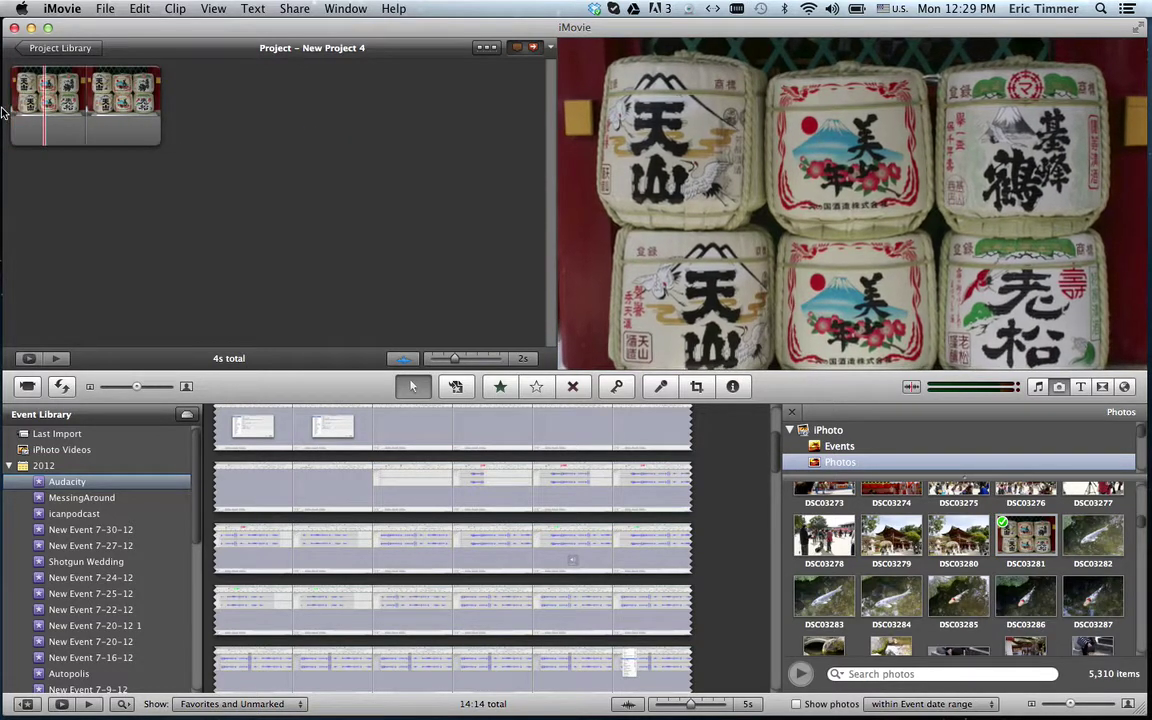
{"action": "key", "text": "space"}
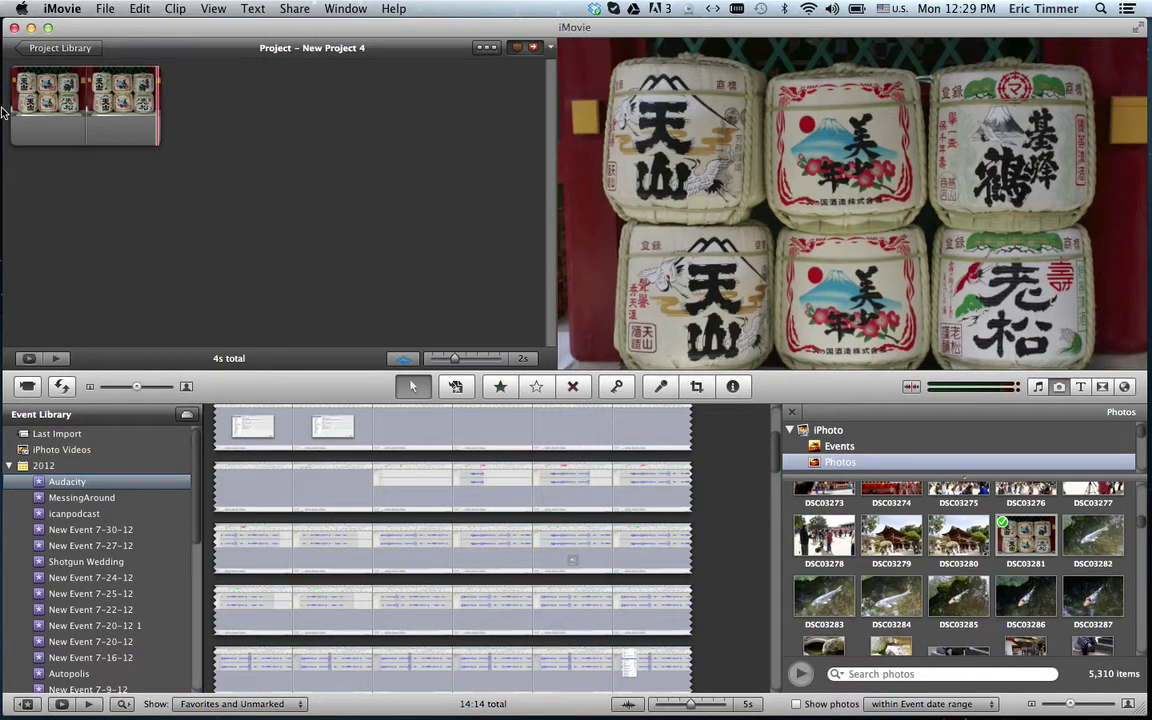
{"action": "mouse_move", "coordinate": [26, 112]}
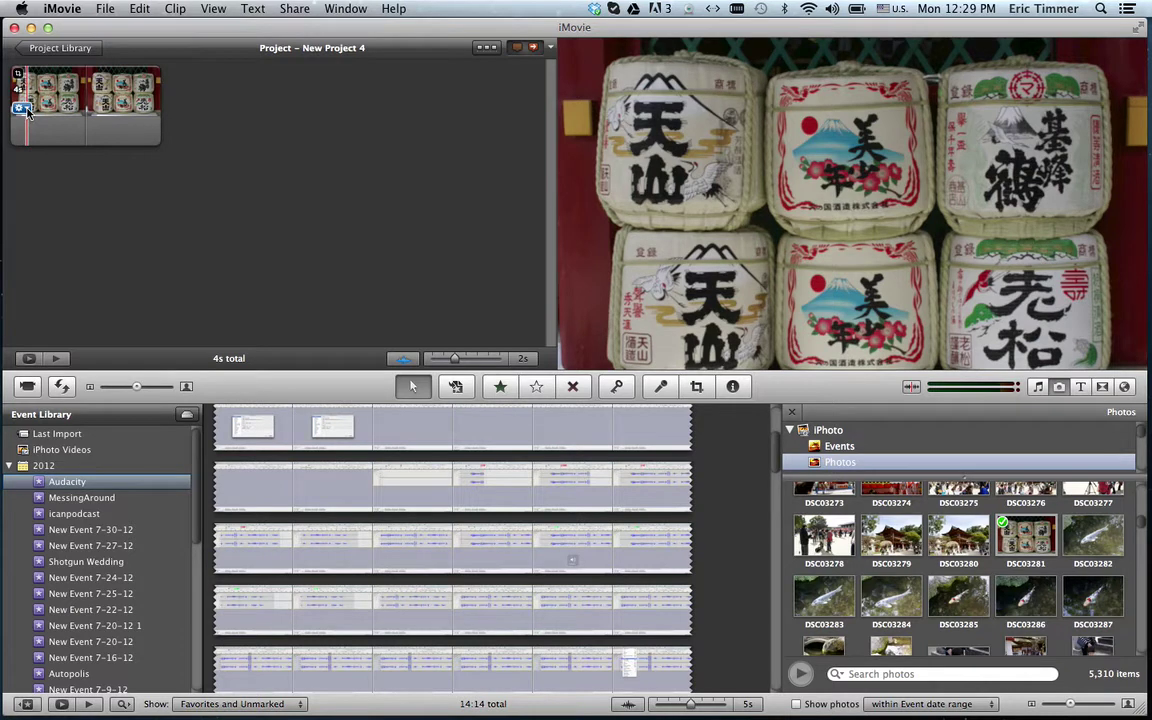
Step: Set the sake-barrel clip's cropping mode to Fit in the Cropping, Ken Burns & Rotation editor
{"action": "left_click", "coordinate": [26, 109]}
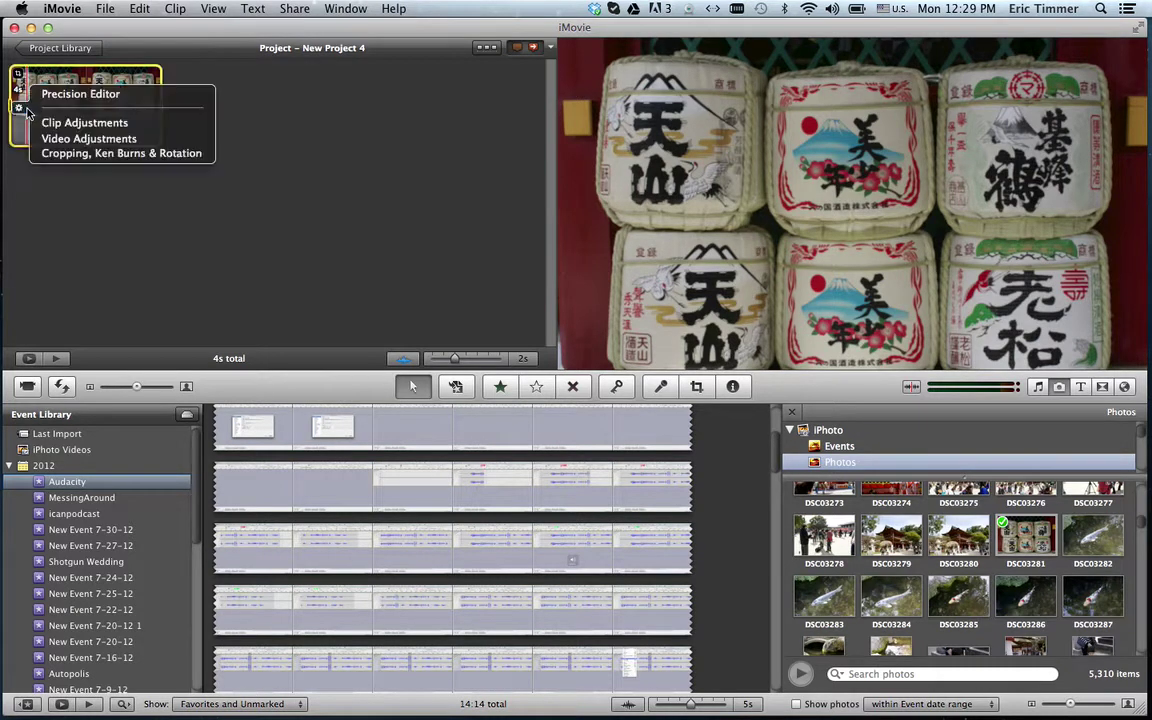
{"action": "left_click", "coordinate": [73, 155]}
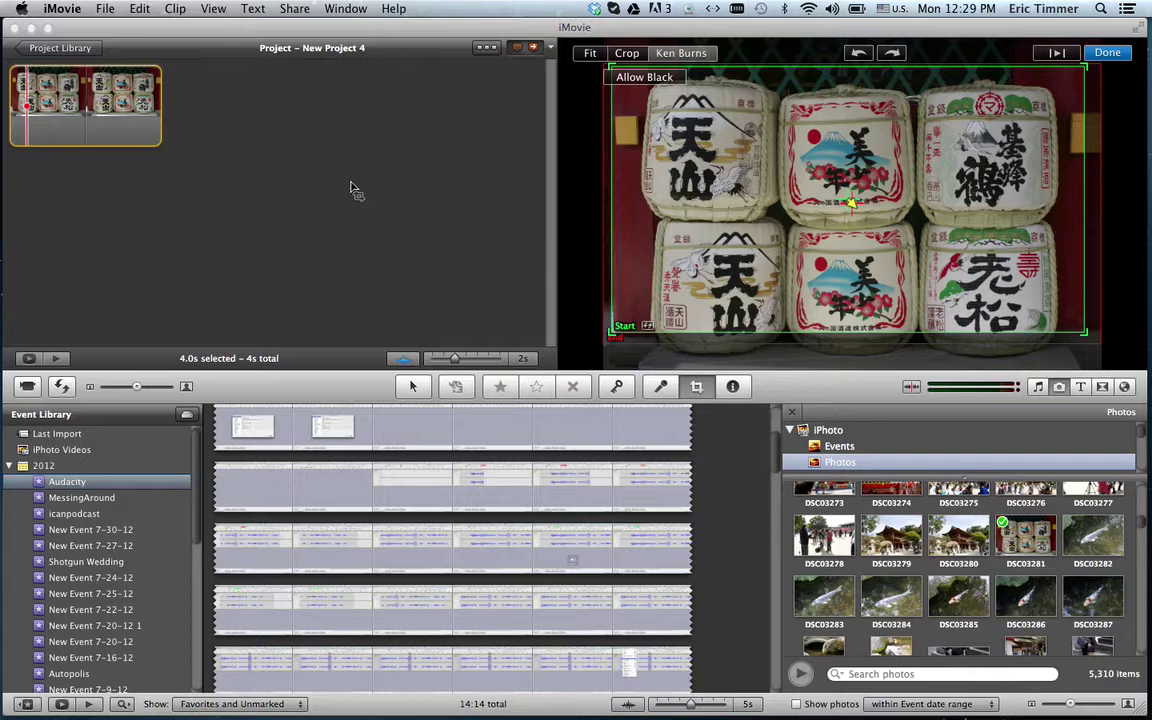
{"action": "left_click", "coordinate": [590, 54]}
{"action": "left_click", "coordinate": [1120, 56]}
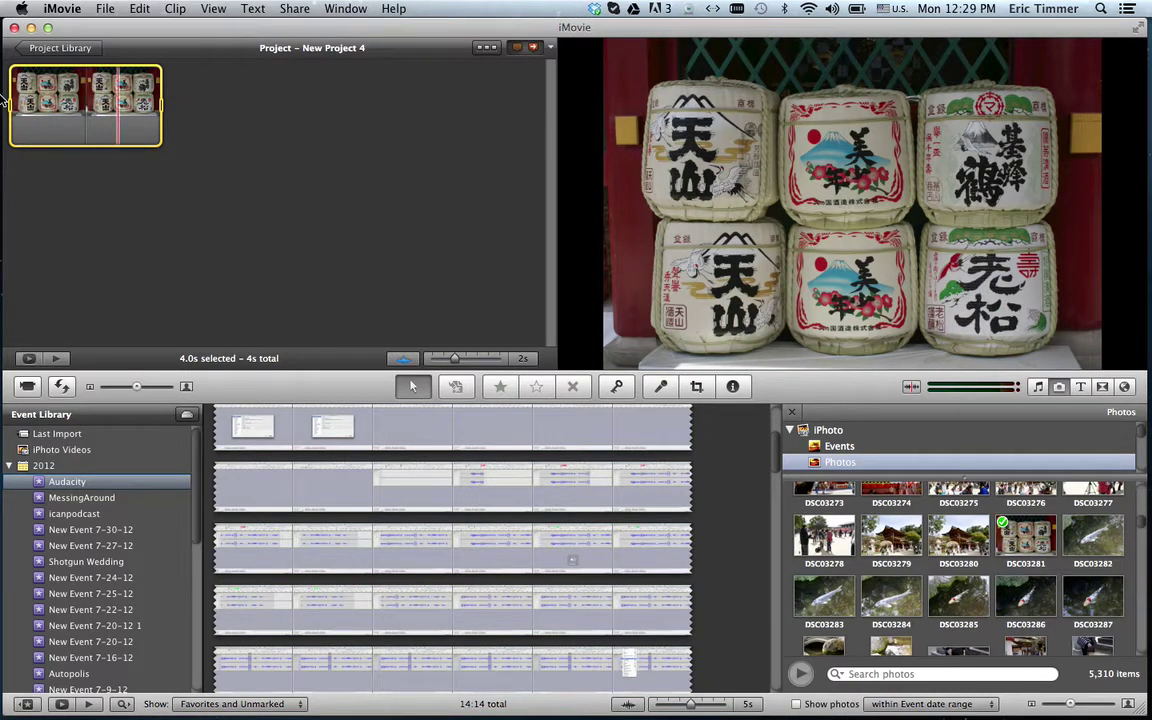
Step: Clear a stray partial frame selection and reselect the whole sake-barrel clip
{"action": "left_click", "coordinate": [225, 101]}
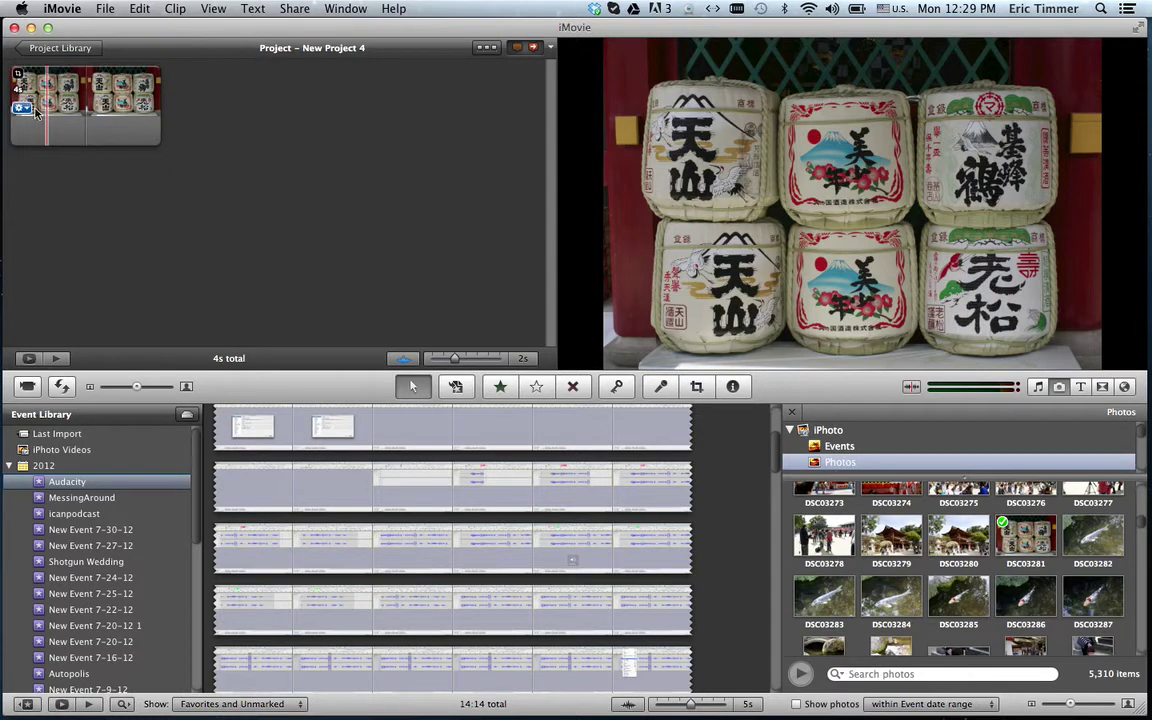
{"action": "left_click", "coordinate": [21, 107]}
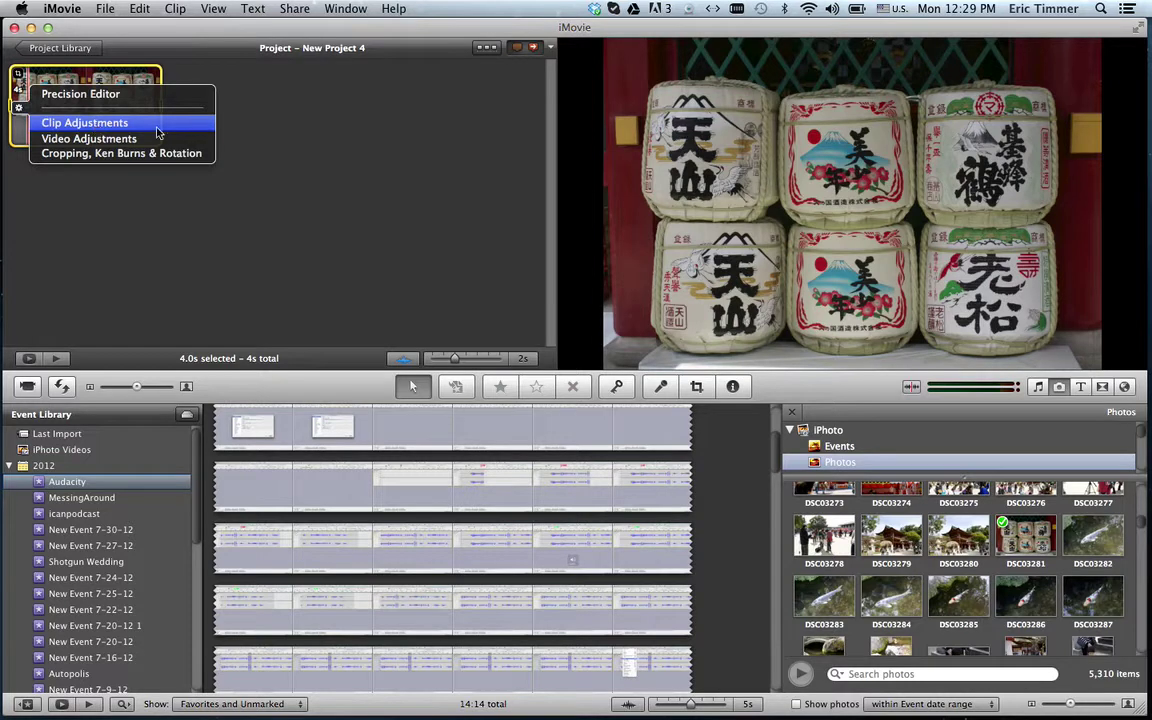
{"action": "left_click", "coordinate": [235, 105]}
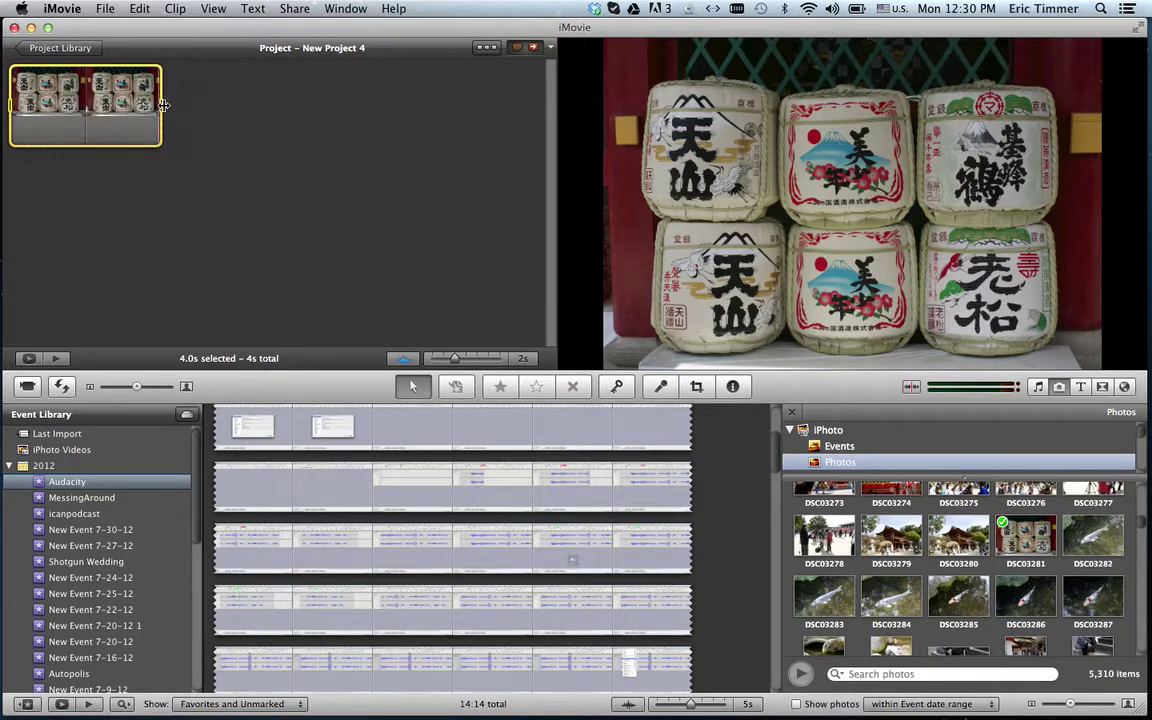
{"action": "left_click", "coordinate": [400, 95]}
{"action": "mouse_move", "coordinate": [160, 100]}
{"action": "left_mouse_down"}
{"action": "mouse_move", "coordinate": [125, 102]}
{"action": "mouse_move", "coordinate": [165, 107]}
{"action": "left_mouse_up"}
{"action": "left_click", "coordinate": [496, 121]}
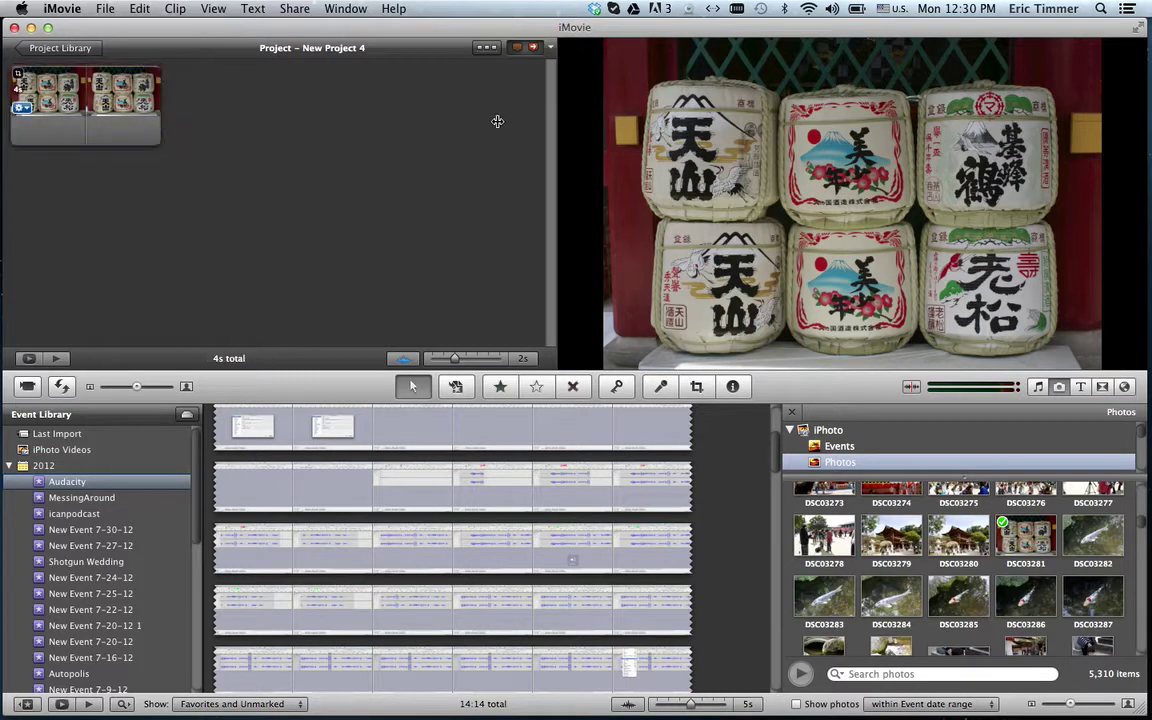
{"action": "left_click", "coordinate": [54, 110]}
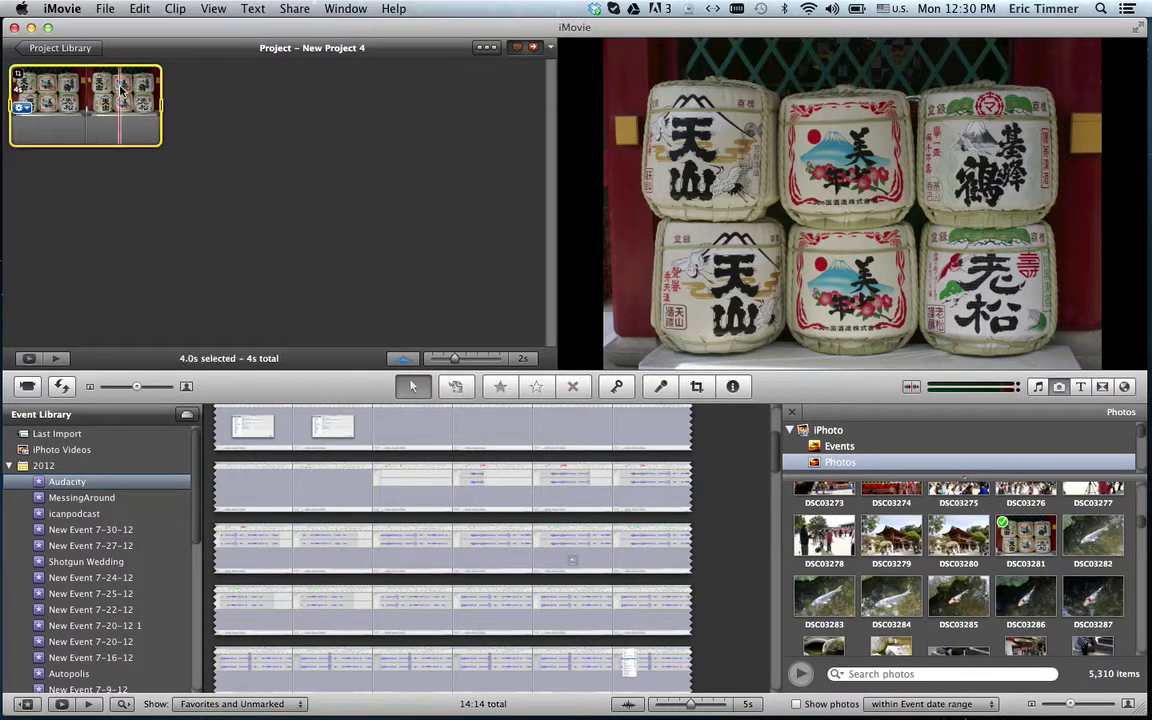
{"action": "right_click", "coordinate": [26, 107]}
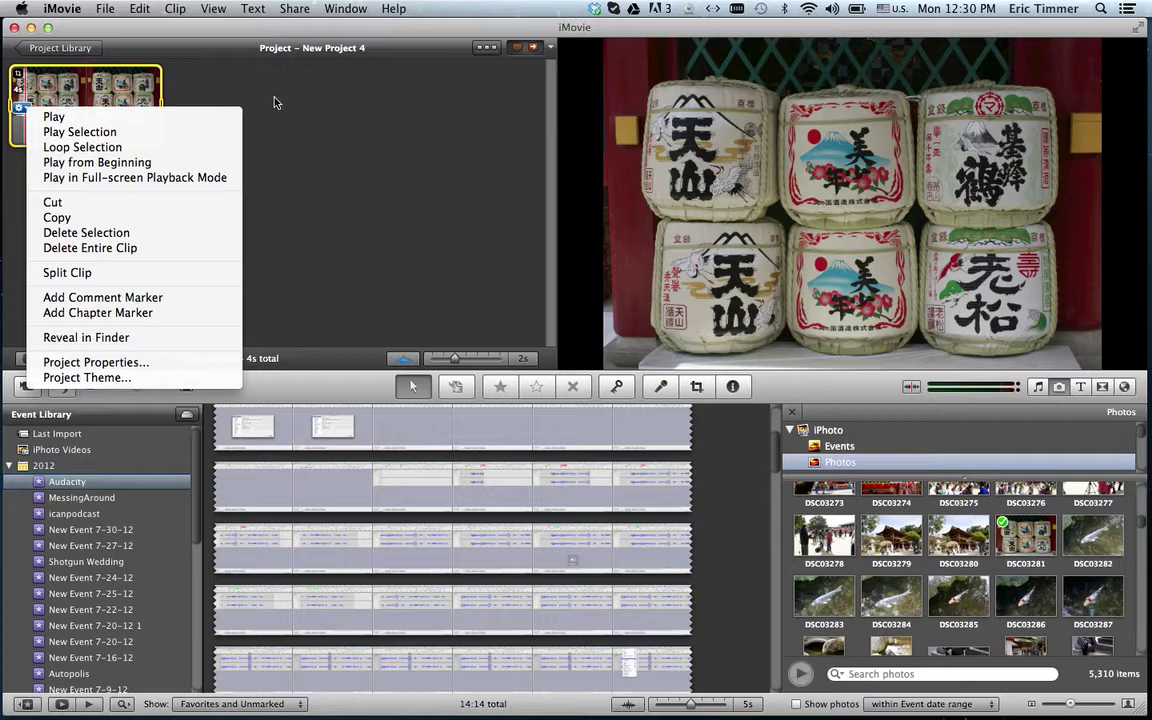
{"action": "left_click", "coordinate": [28, 112]}
Step: Set the clip's duration to 10 seconds in the Clip Adjustments inspector
{"action": "left_click", "coordinate": [26, 110]}
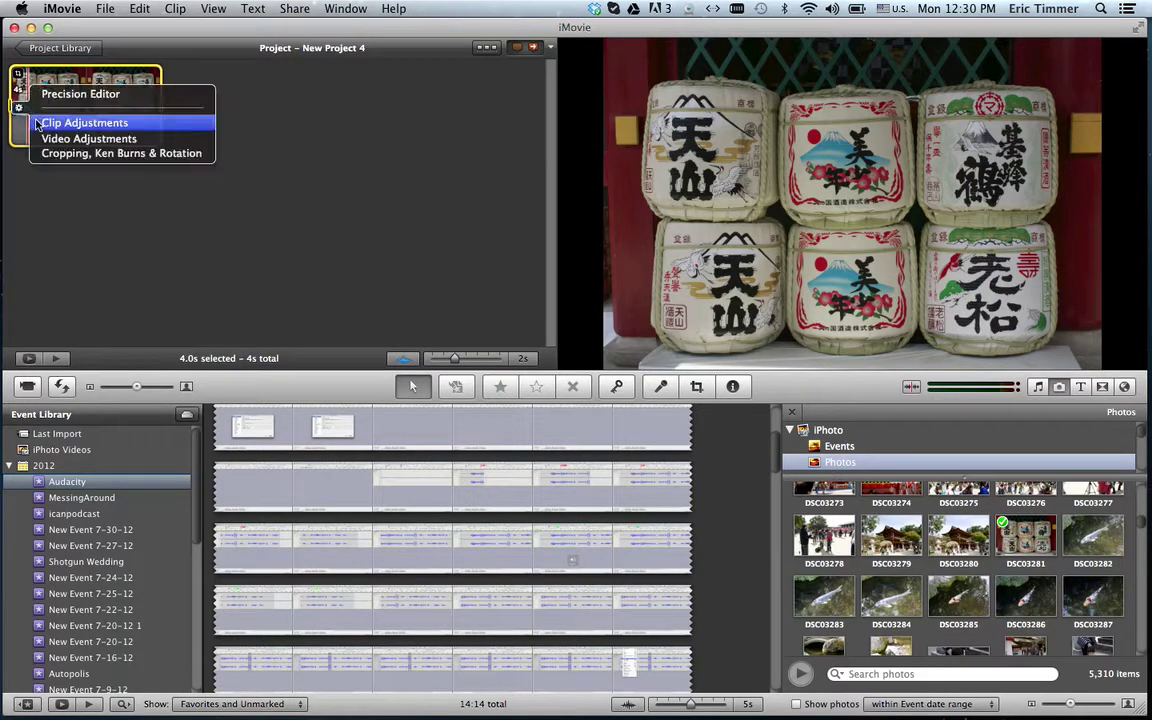
{"action": "left_click", "coordinate": [65, 120]}
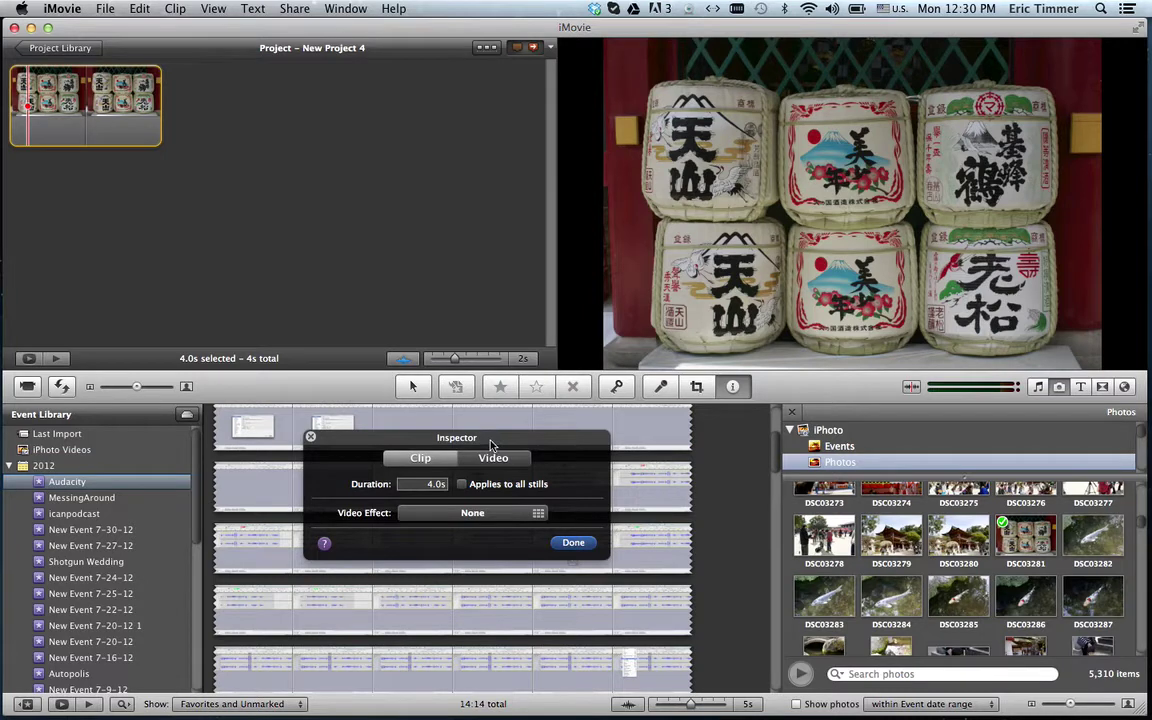
{"action": "left_click_drag", "start_coordinate": [490, 444], "coordinate": [374, 68]}
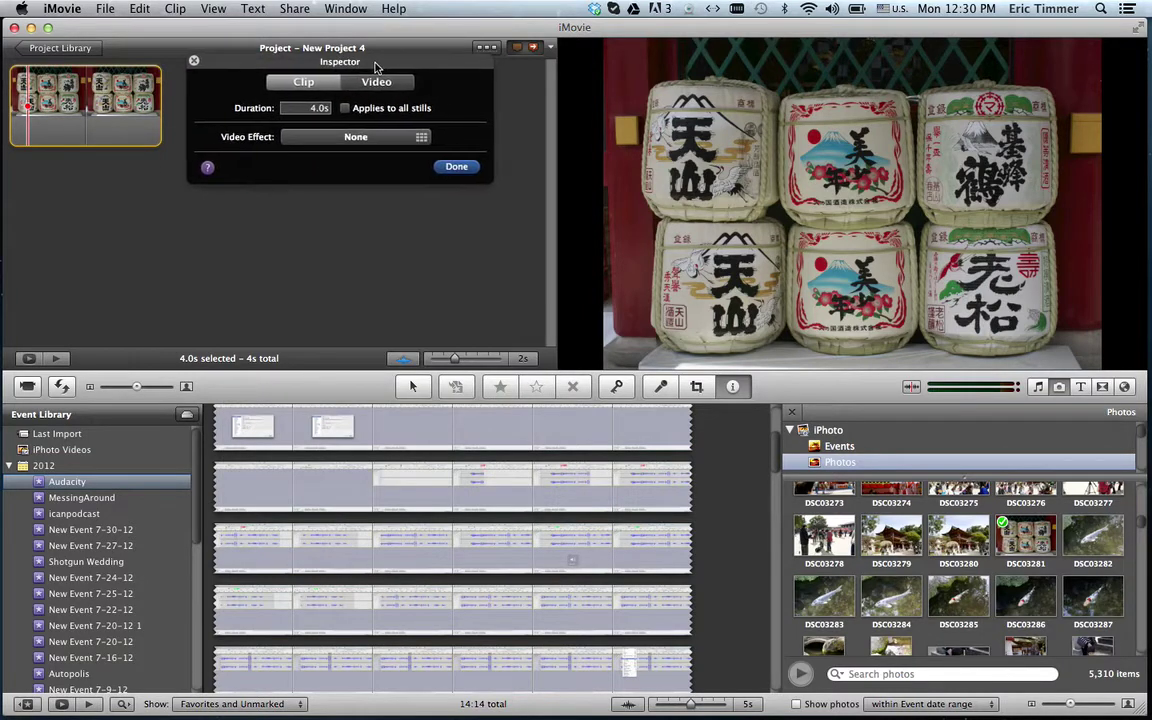
{"action": "left_click", "coordinate": [307, 107]}
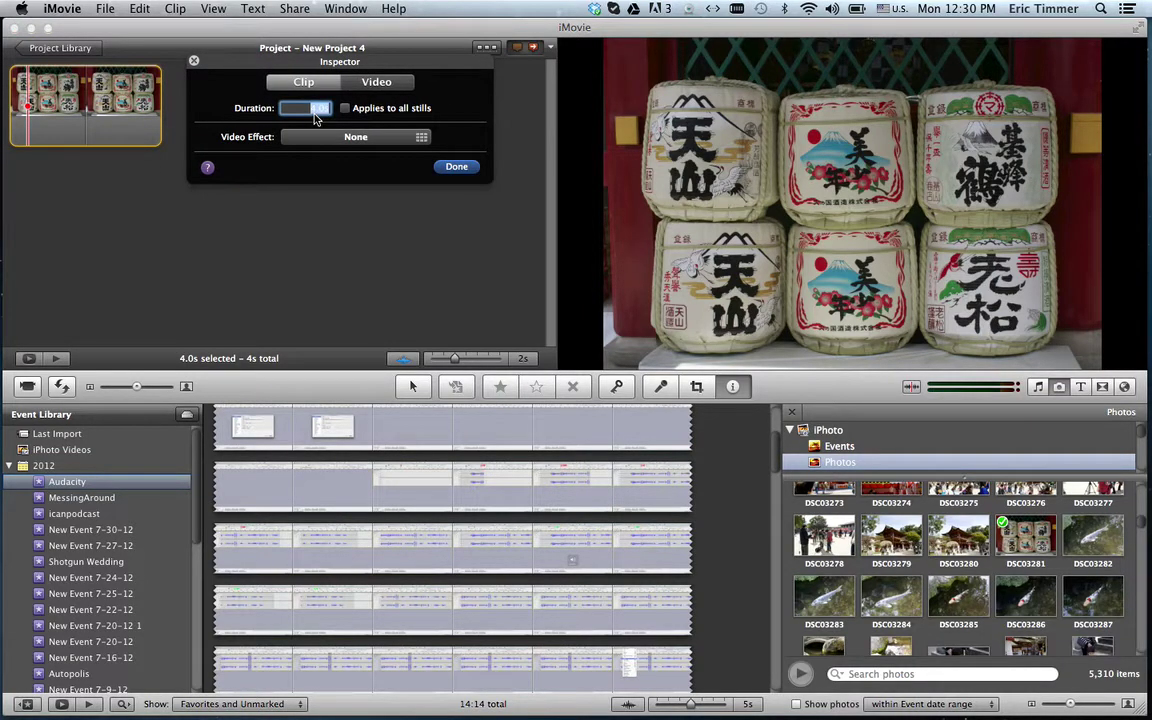
{"action": "type", "text": "10"}
{"action": "key", "text": "Return"}
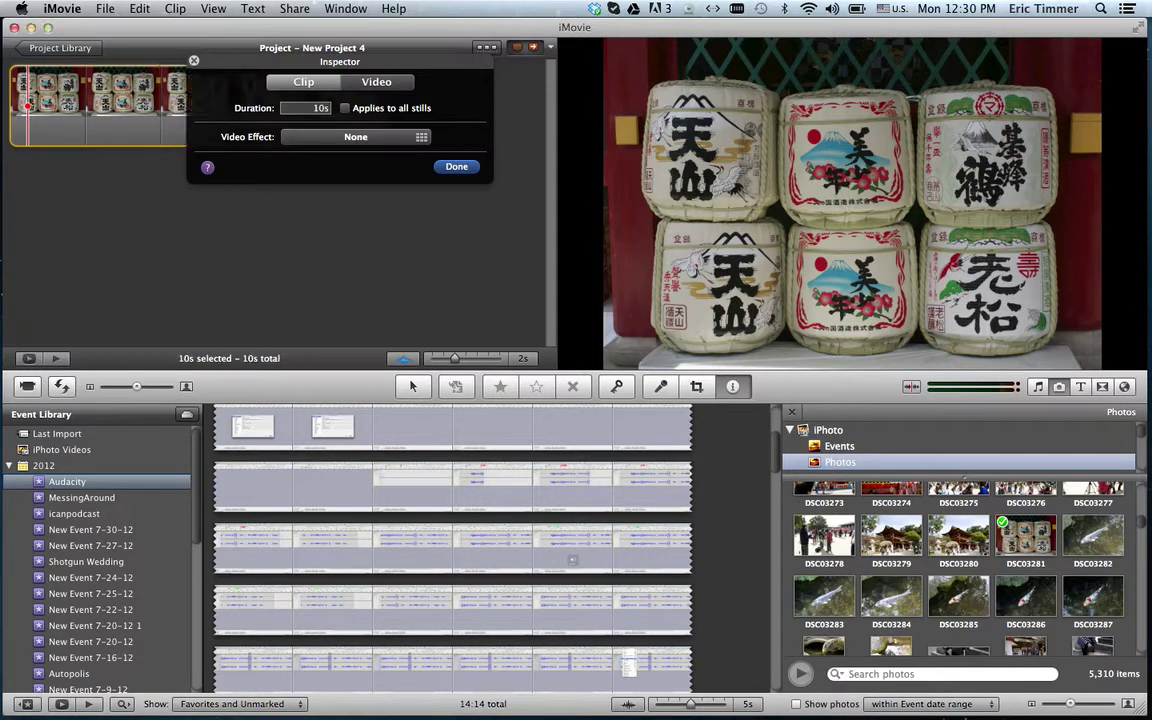
Step: Close the clip inspector and play back the 10-second clip
{"action": "left_click", "coordinate": [456, 166]}
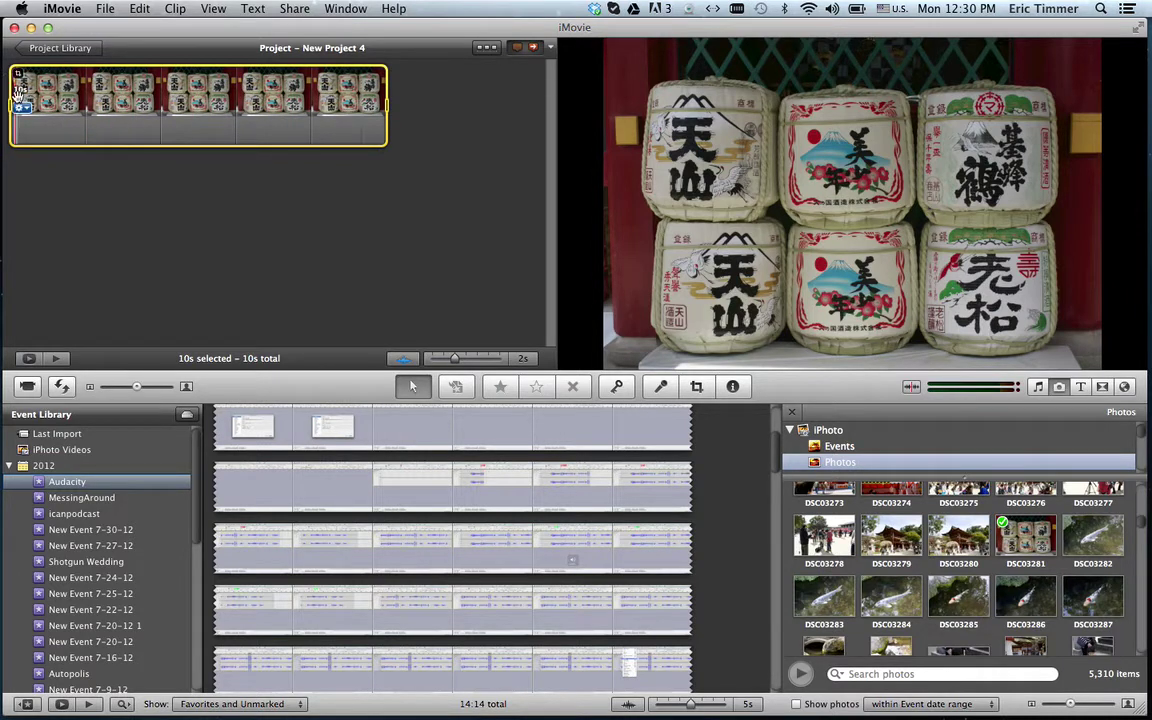
{"action": "key", "text": "space"}
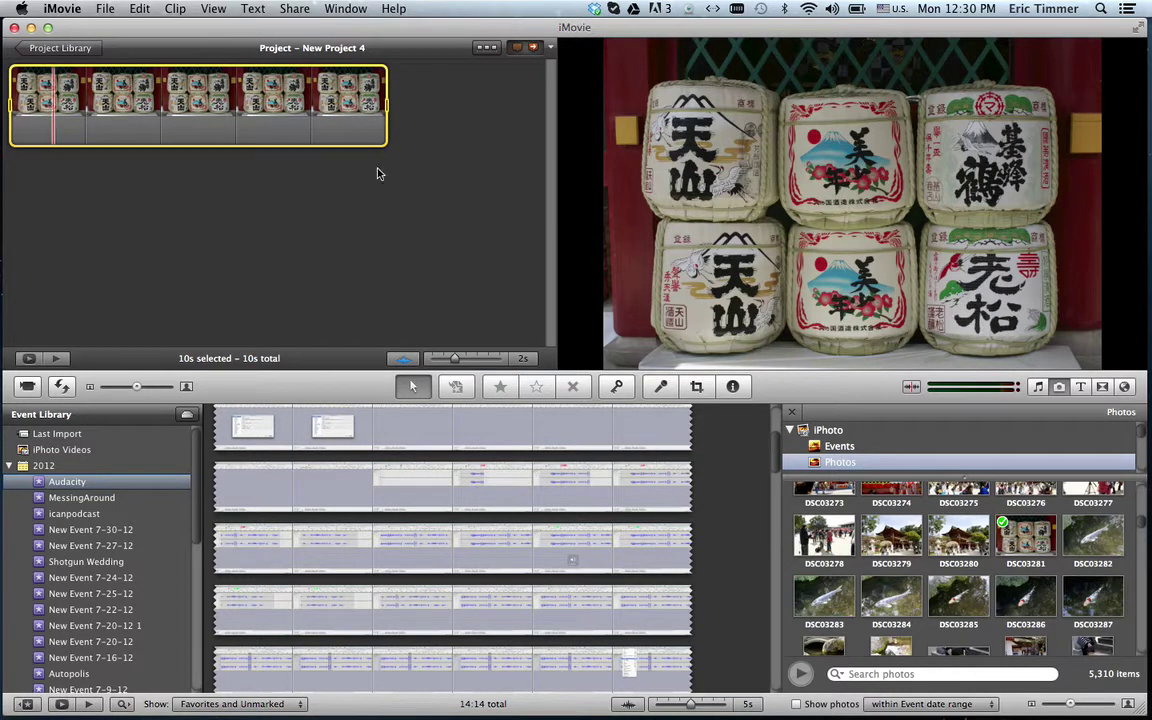
{"action": "left_click_drag", "start_coordinate": [388, 106], "coordinate": [67, 108]}
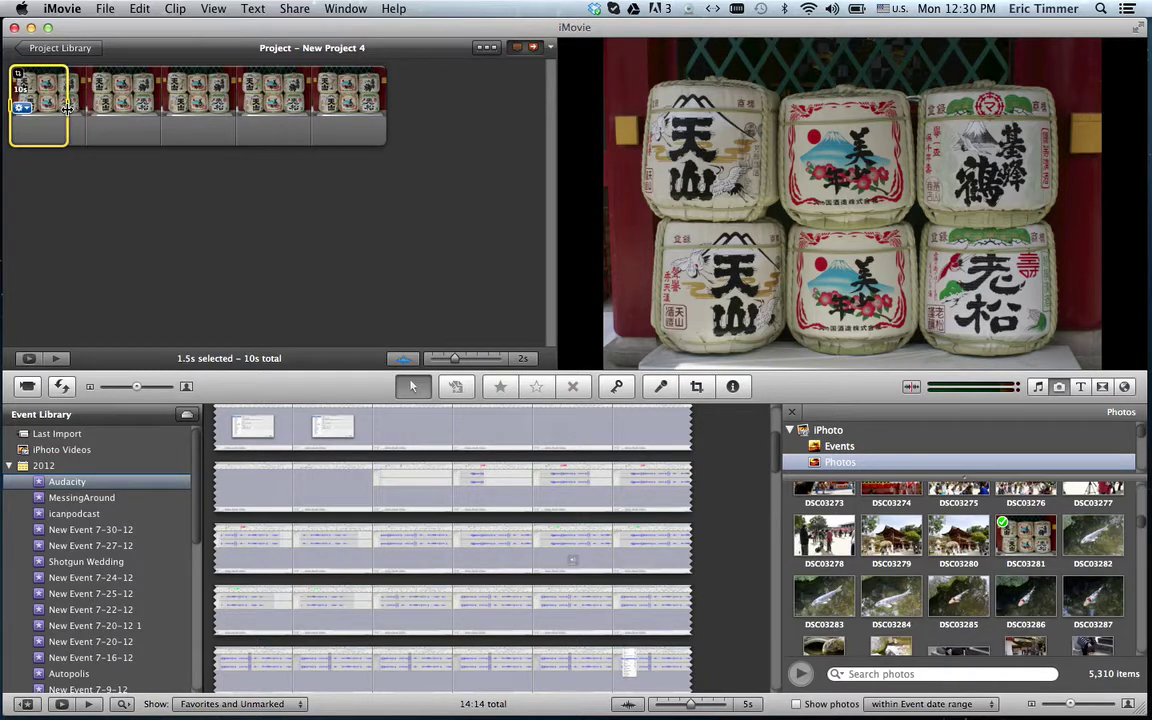
Step: Delete a range of frames from the clip, then undo to restore it
{"action": "left_click", "coordinate": [139, 8]}
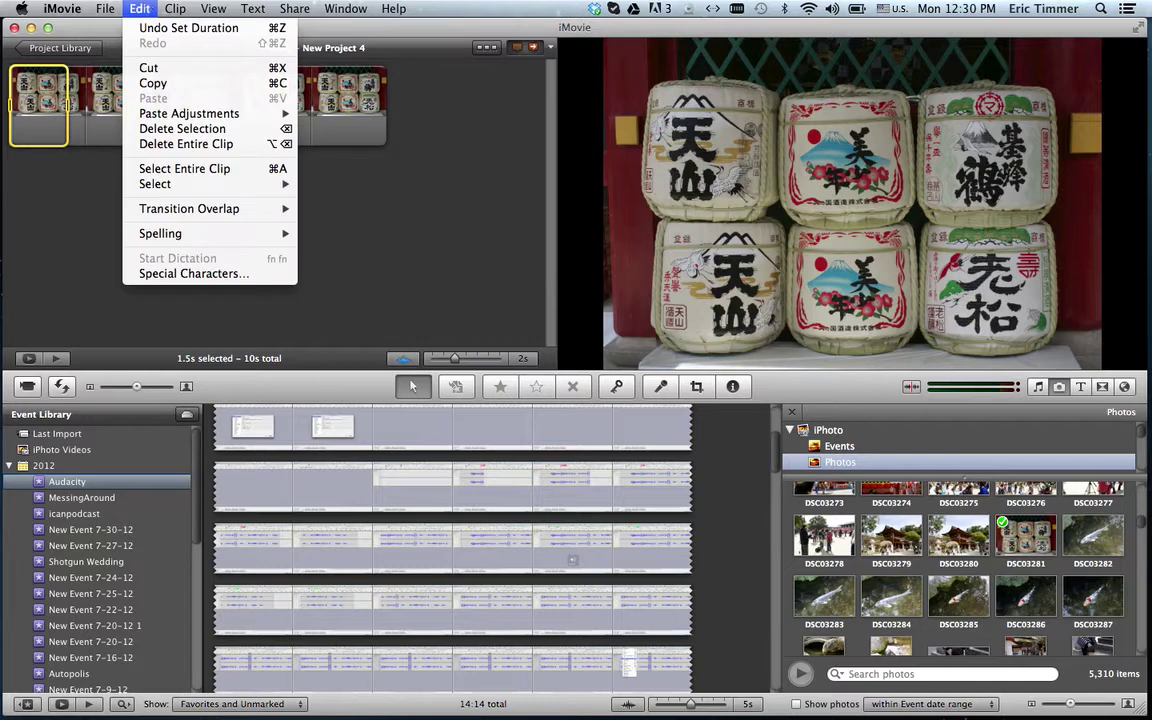
{"action": "left_click", "coordinate": [172, 170]}
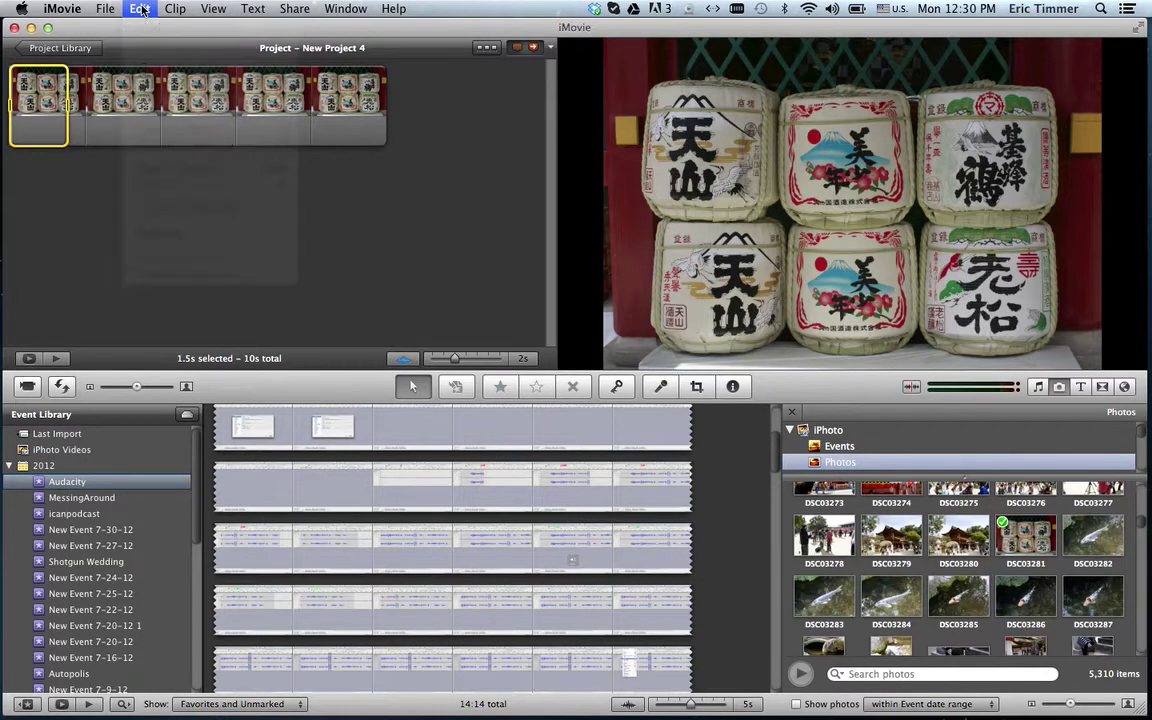
{"action": "left_click", "coordinate": [198, 251]}
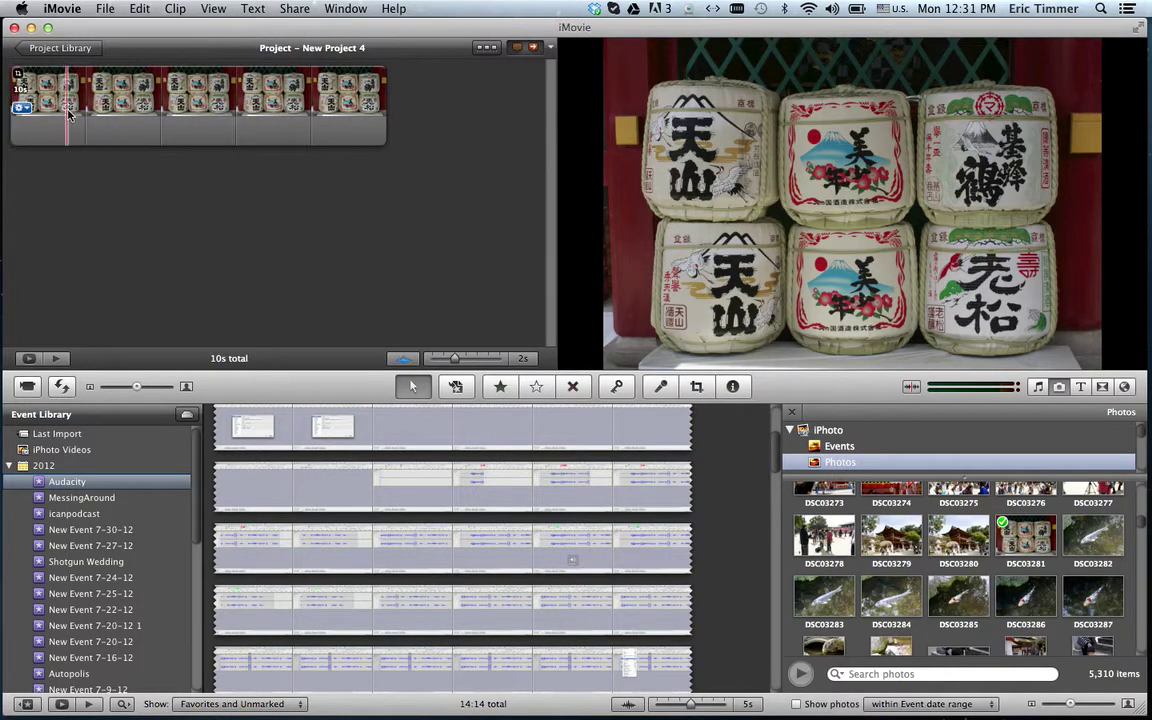
{"action": "left_click_drag", "start_coordinate": [68, 100], "coordinate": [429, 98]}
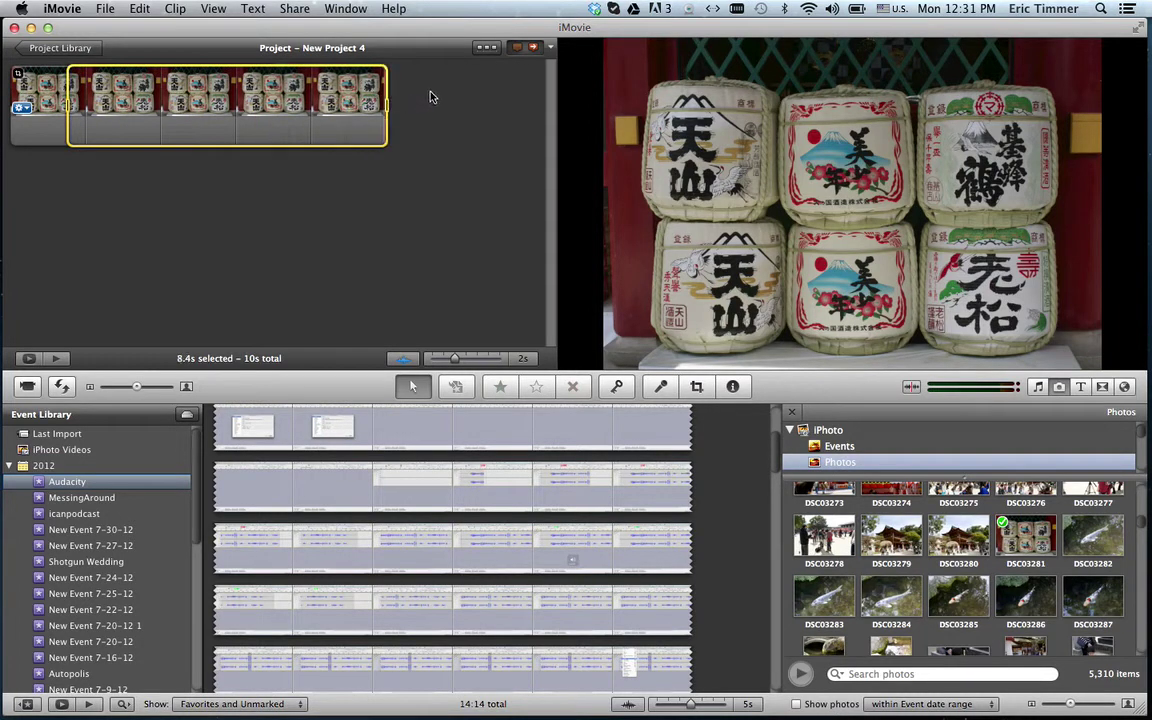
{"action": "key", "text": "Delete"}
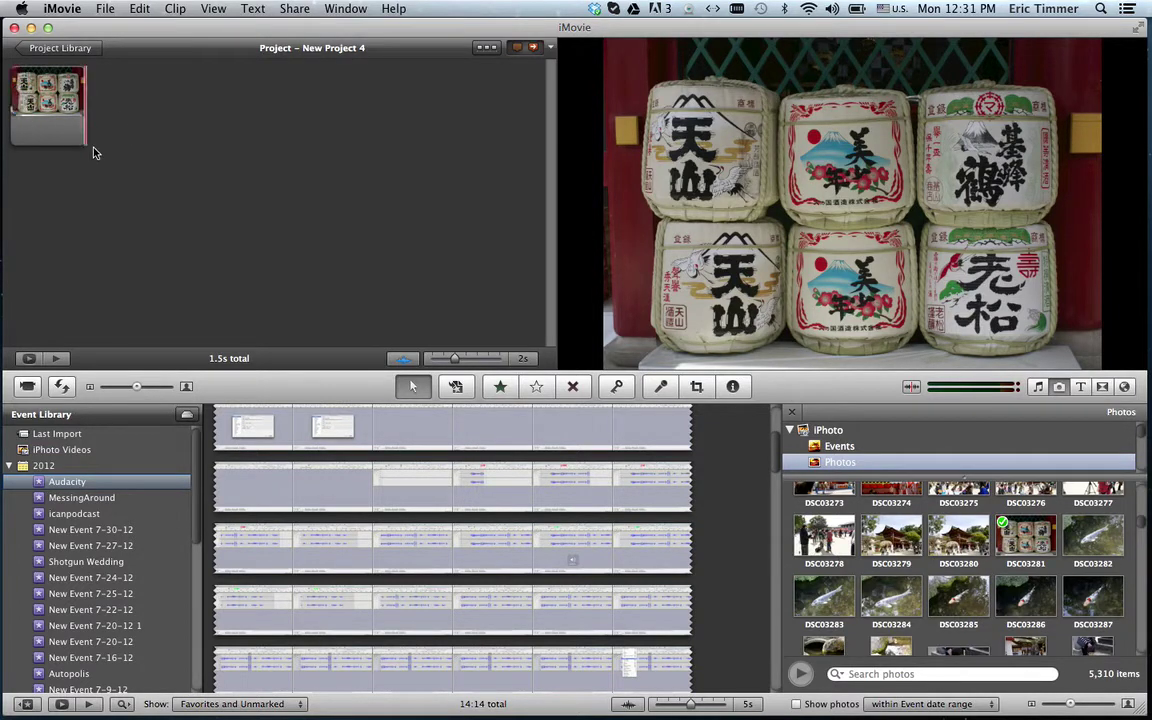
{"action": "key", "text": "super+z"}
Step: Switch the sake-barrel clip's cropping mode to Ken Burns
{"action": "left_click", "coordinate": [85, 187]}
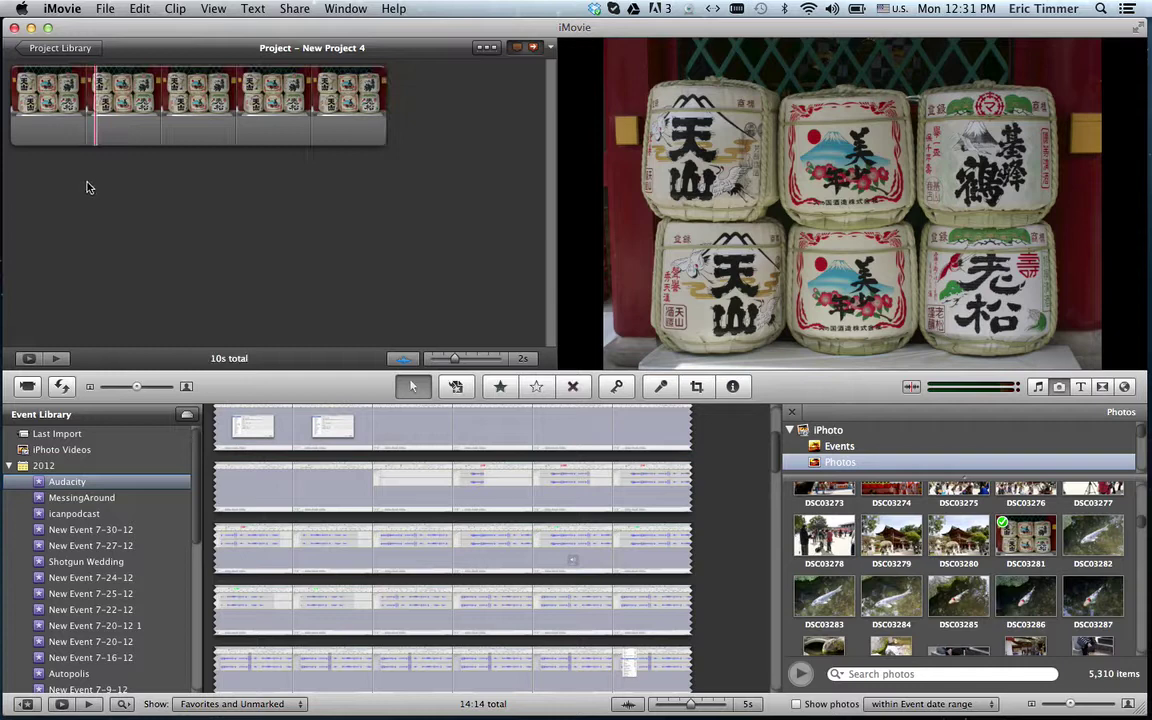
{"action": "mouse_move", "coordinate": [27, 110]}
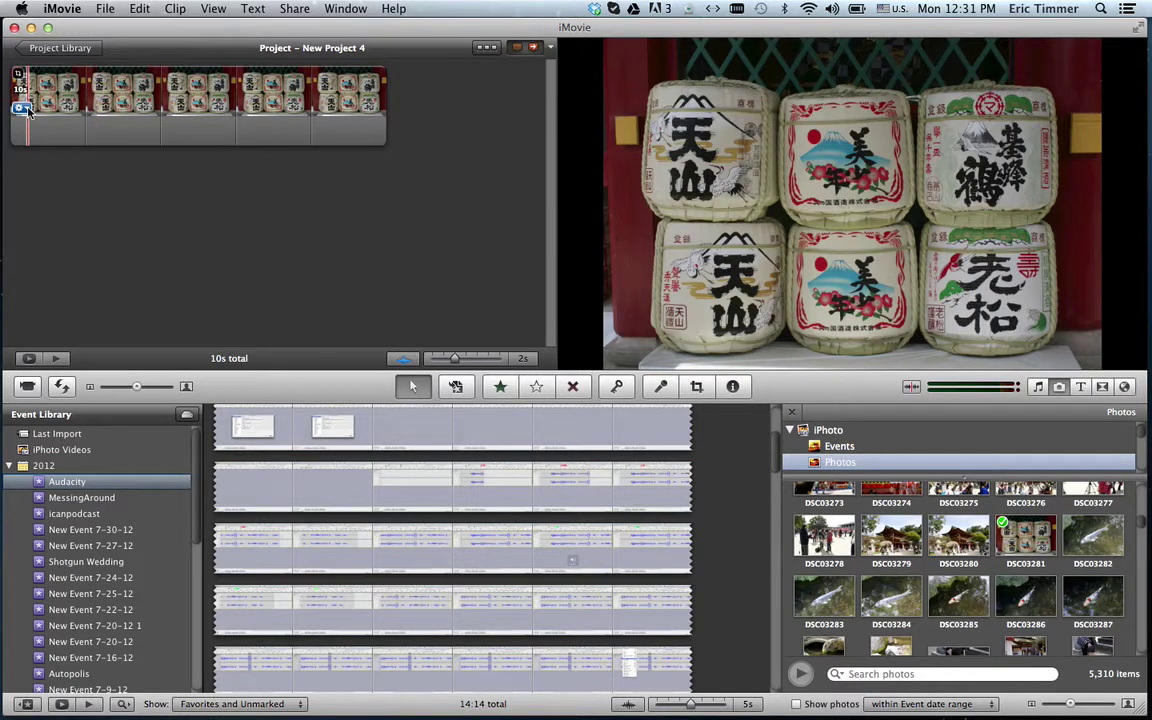
{"action": "left_click", "coordinate": [27, 110]}
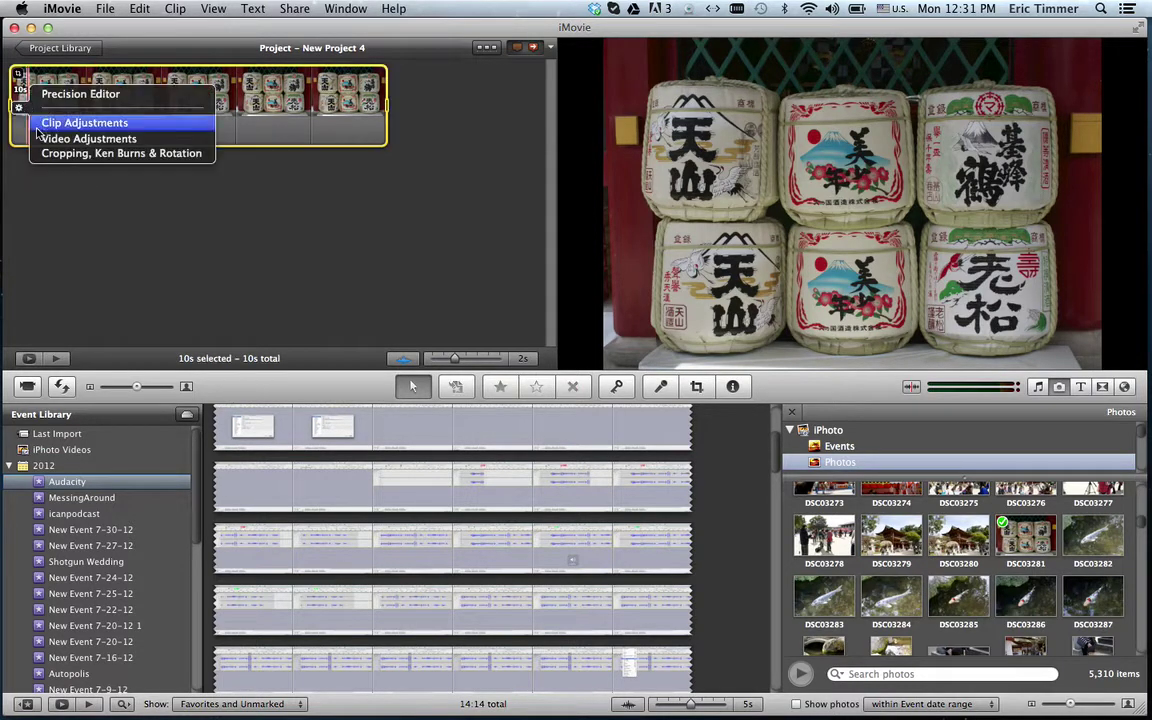
{"action": "left_click", "coordinate": [46, 153]}
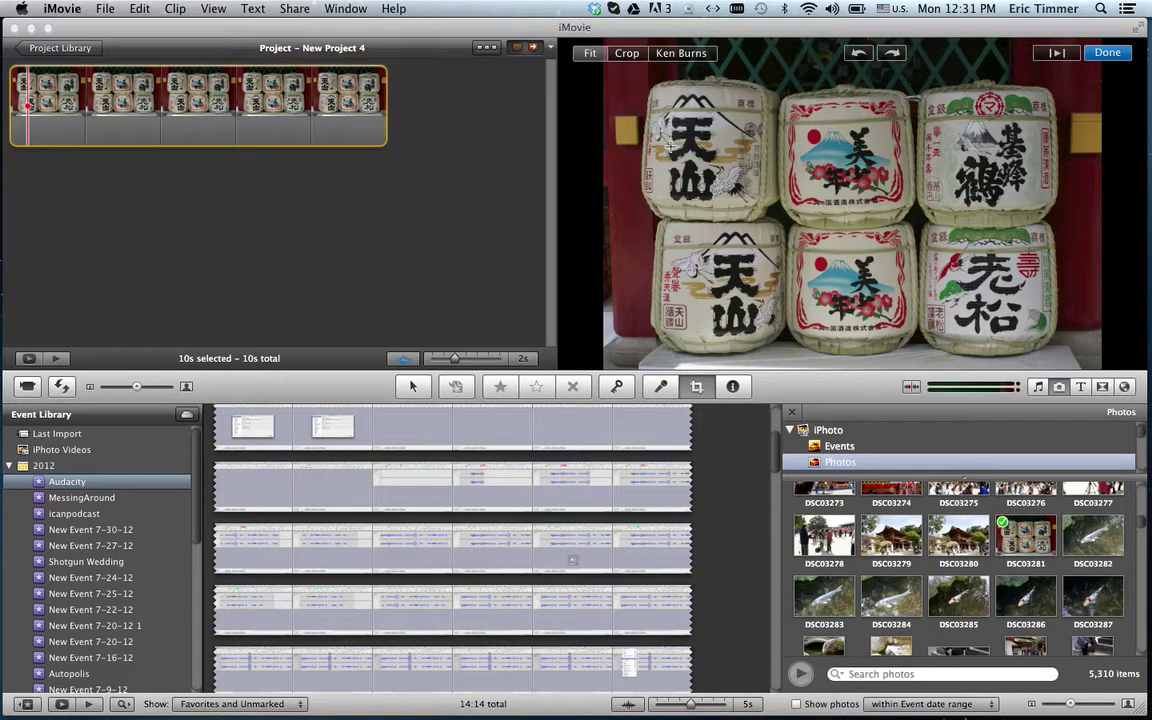
{"action": "left_click", "coordinate": [680, 53]}
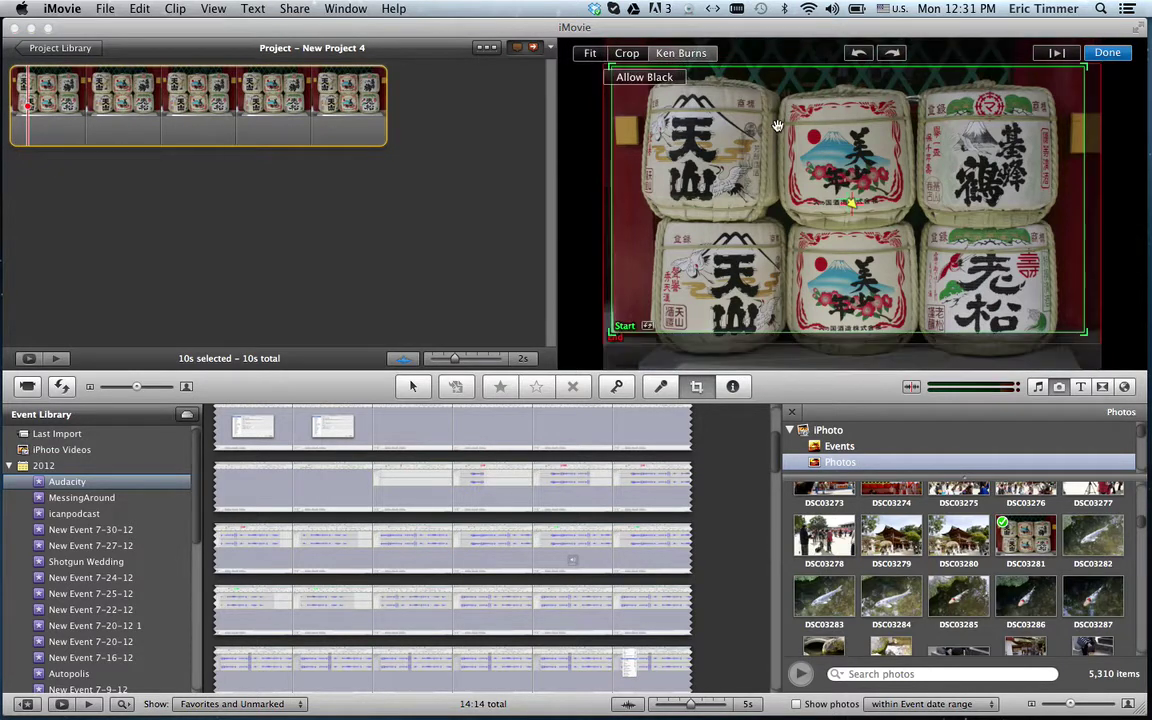
Step: Place the green Start frame at the photo's top and the red End frame toward the lower right
{"action": "mouse_move", "coordinate": [768, 163]}
{"action": "left_mouse_down"}
{"action": "mouse_move", "coordinate": [778, 157]}
{"action": "mouse_move", "coordinate": [782, 169]}
{"action": "left_mouse_up"}
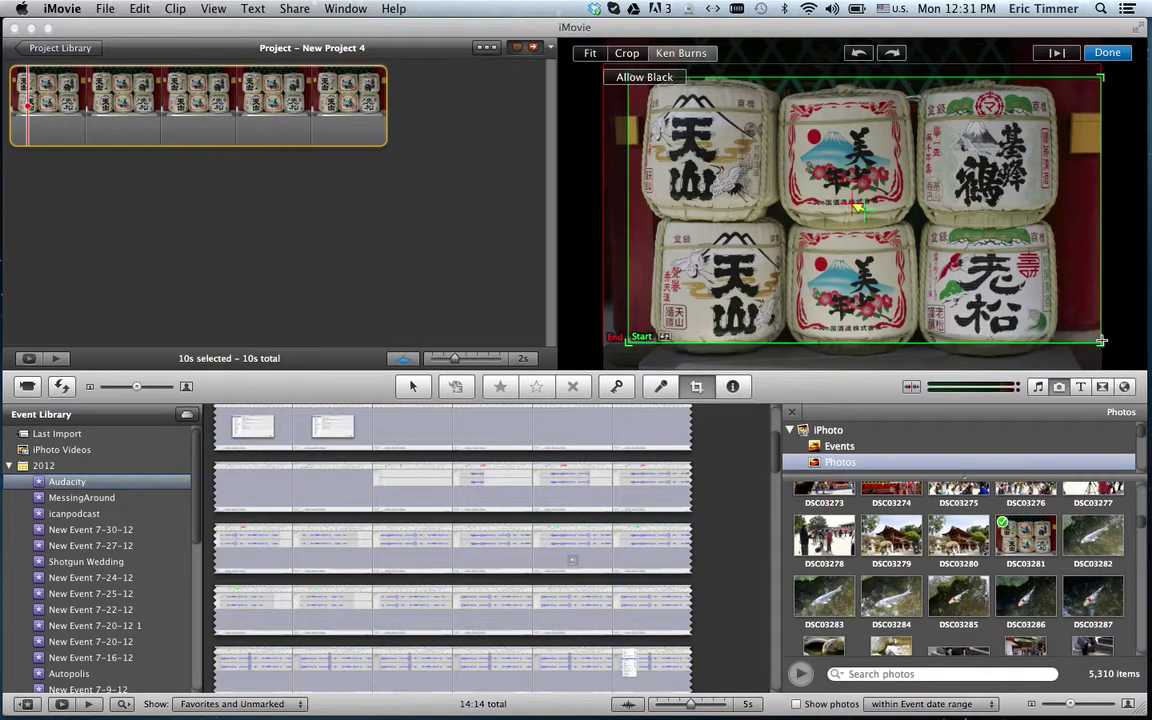
{"action": "left_click_drag", "start_coordinate": [1101, 344], "coordinate": [988, 296]}
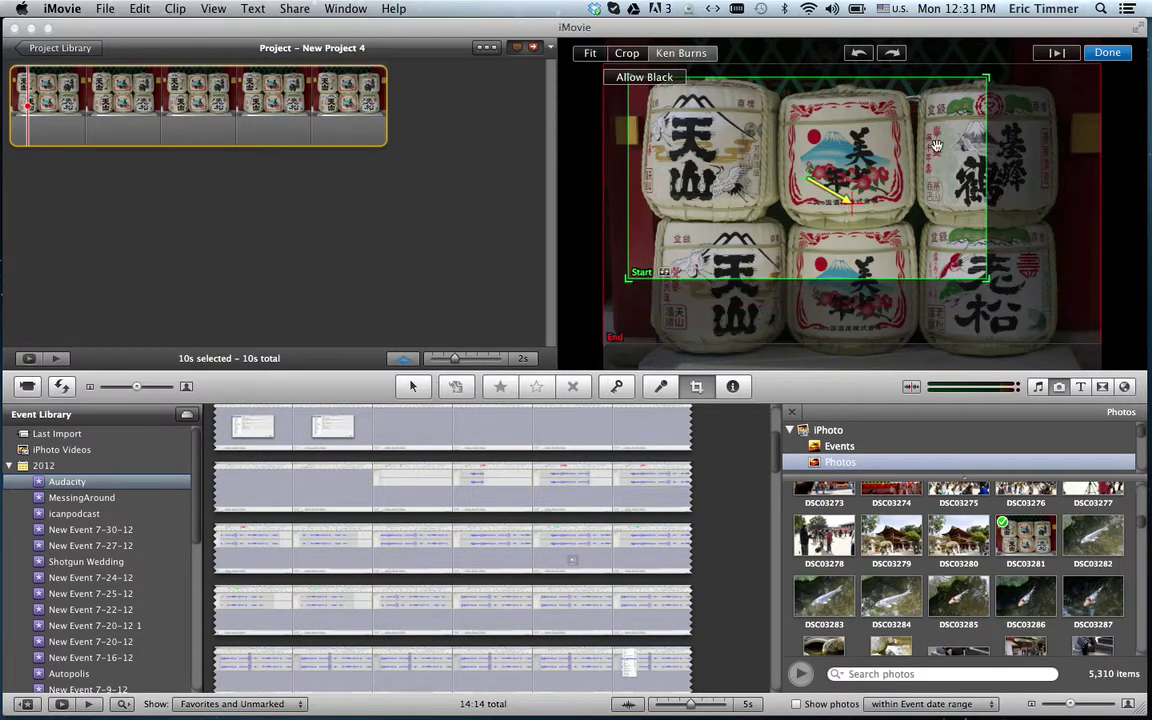
{"action": "left_click_drag", "start_coordinate": [843, 132], "coordinate": [817, 222]}
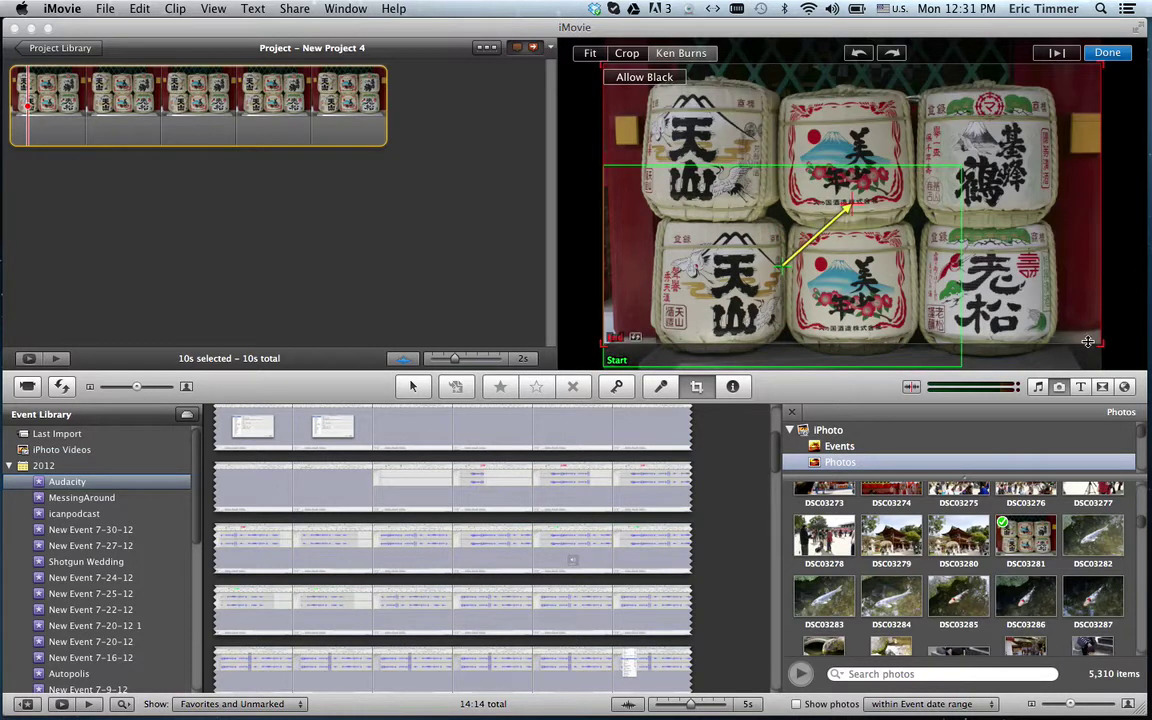
{"action": "left_click_drag", "start_coordinate": [1101, 344], "coordinate": [917, 240]}
{"action": "left_click_drag", "start_coordinate": [840, 187], "coordinate": [1027, 319]}
{"action": "left_click_drag", "start_coordinate": [630, 204], "coordinate": [630, 77]}
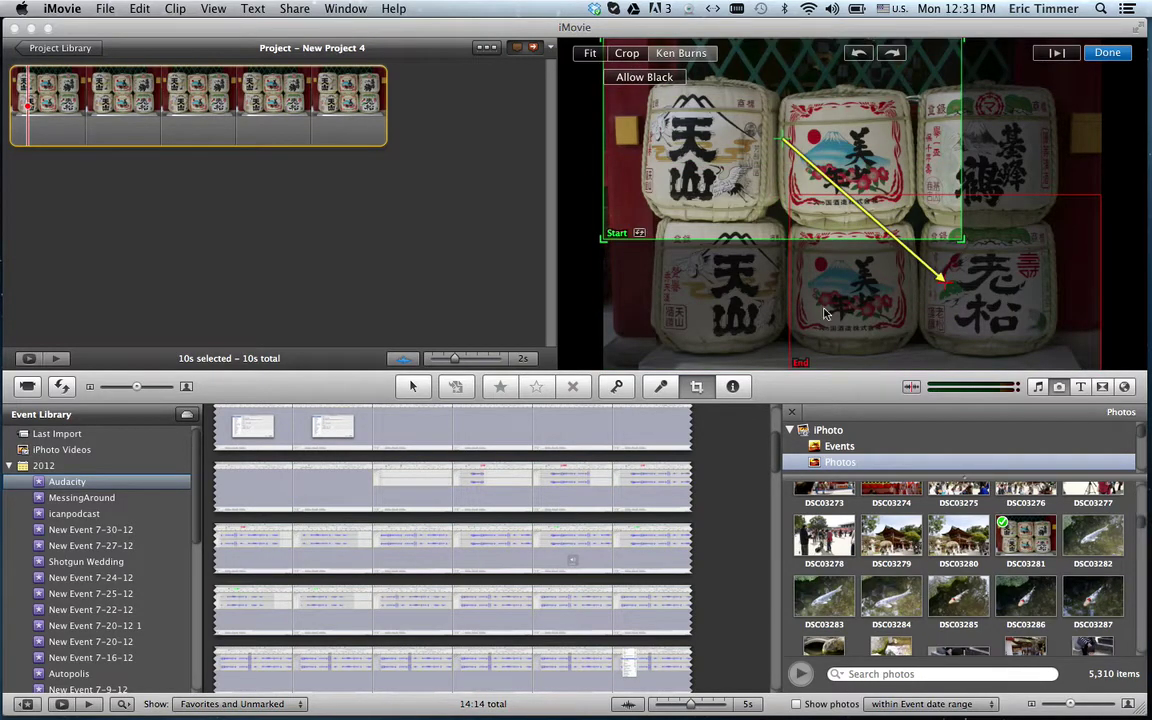
Step: Shrink the End frame onto the lower-right barrel and enlarge the Start frame
{"action": "left_click", "coordinate": [742, 283]}
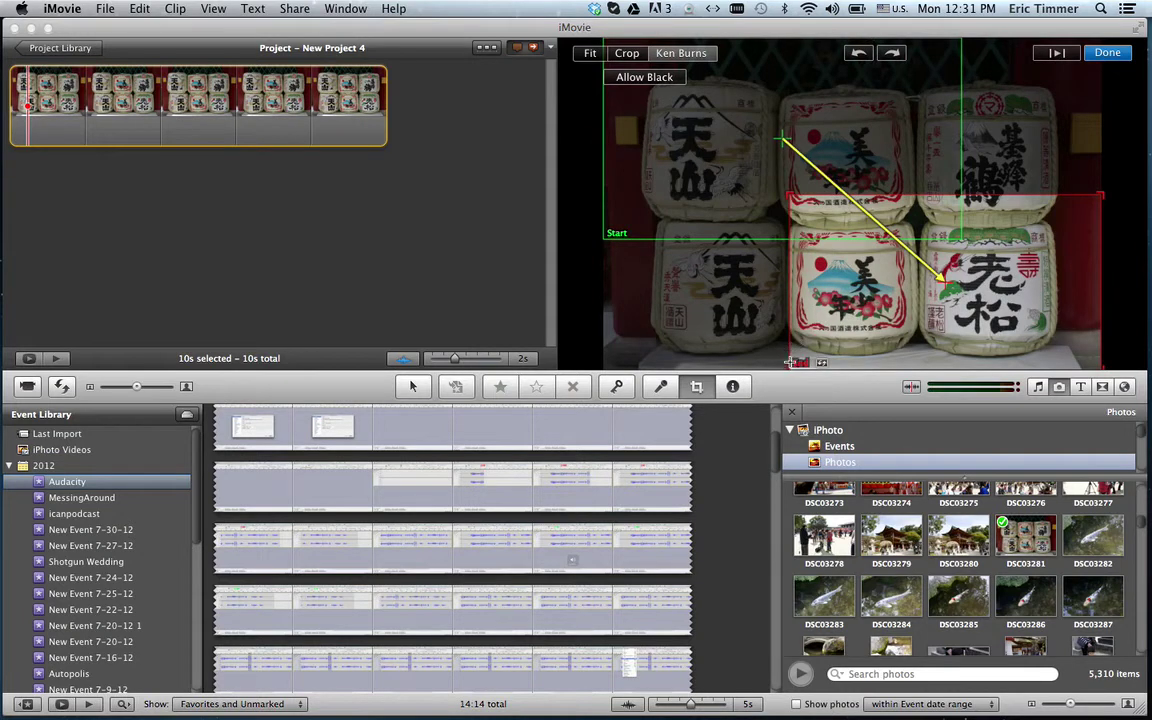
{"action": "left_click_drag", "start_coordinate": [790, 362], "coordinate": [870, 309]}
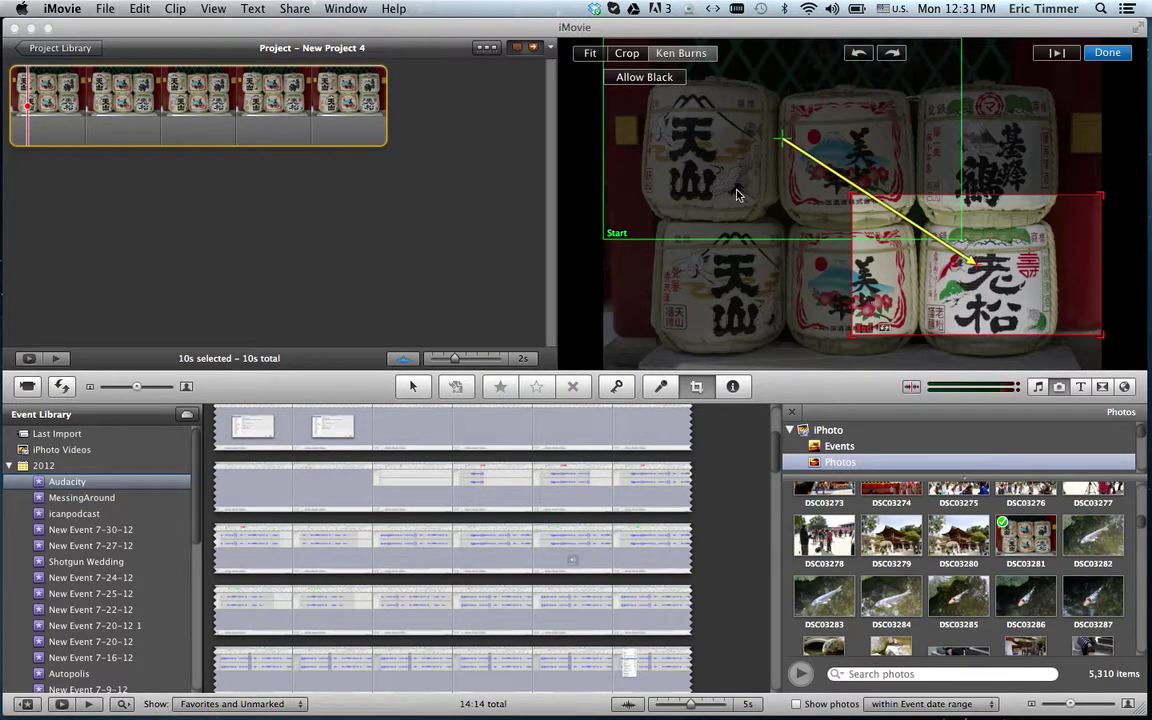
{"action": "left_click_drag", "start_coordinate": [731, 189], "coordinate": [730, 210]}
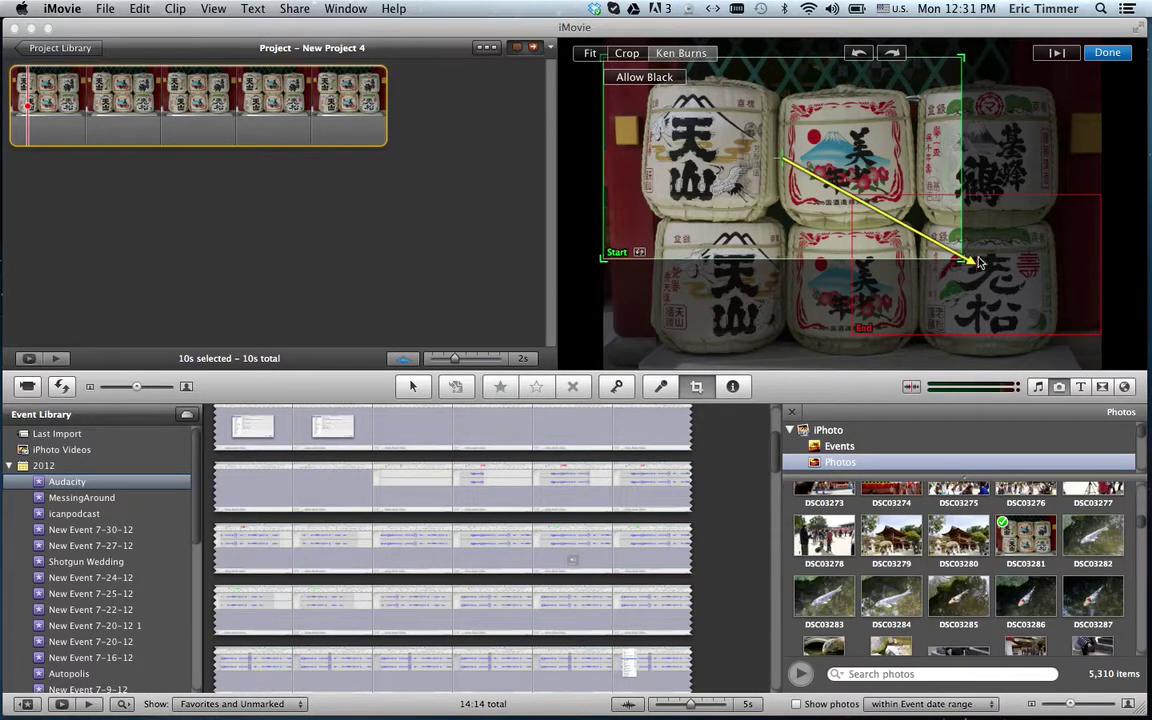
{"action": "left_click_drag", "start_coordinate": [960, 258], "coordinate": [1012, 297]}
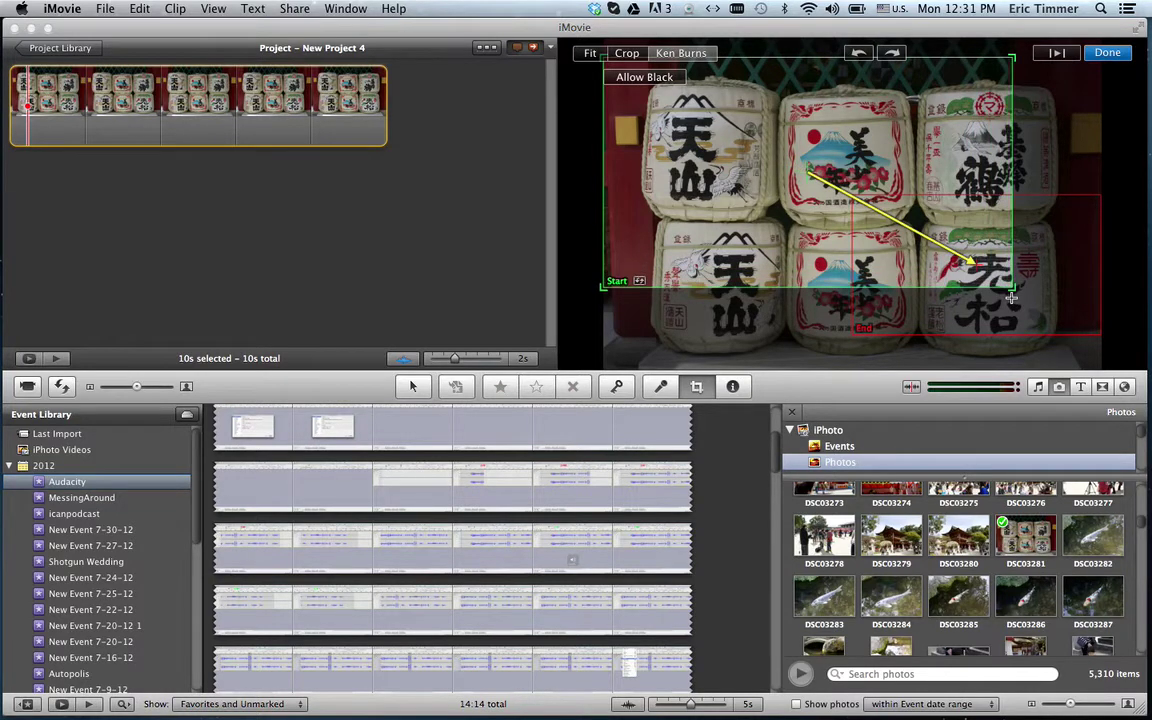
{"action": "left_click_drag", "start_coordinate": [1012, 298], "coordinate": [1026, 308]}
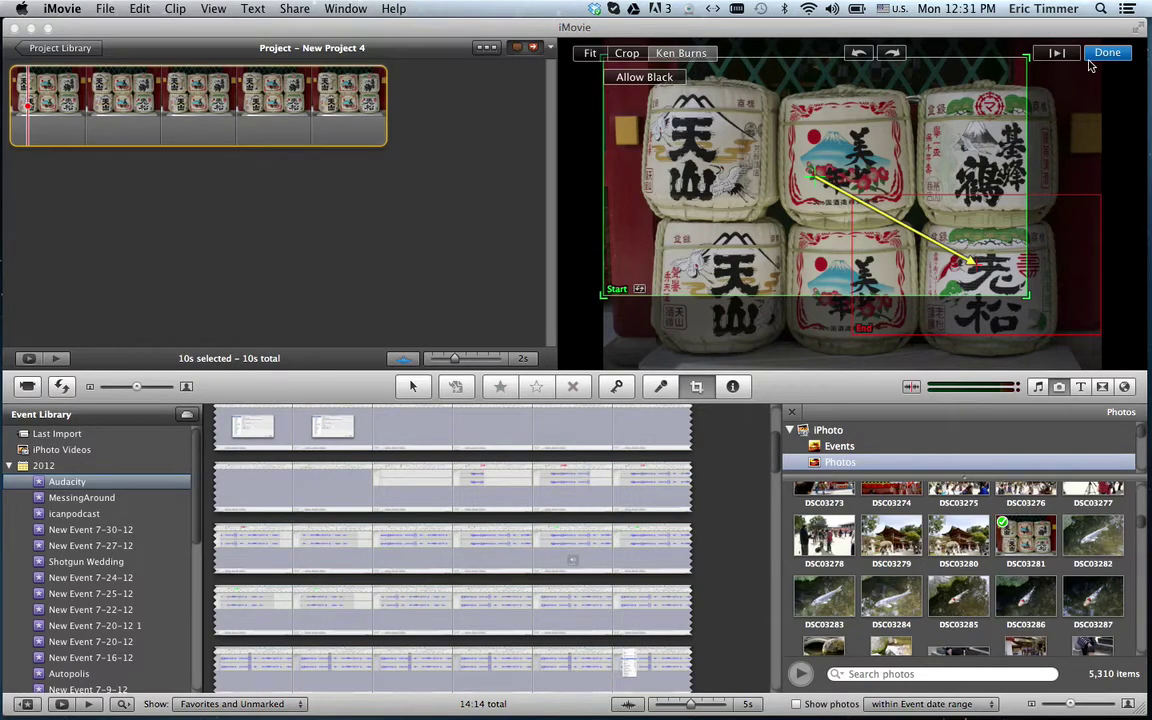
Step: Apply the Ken Burns move and watch it pan toward the lower-right barrel
{"action": "left_click", "coordinate": [1102, 55]}
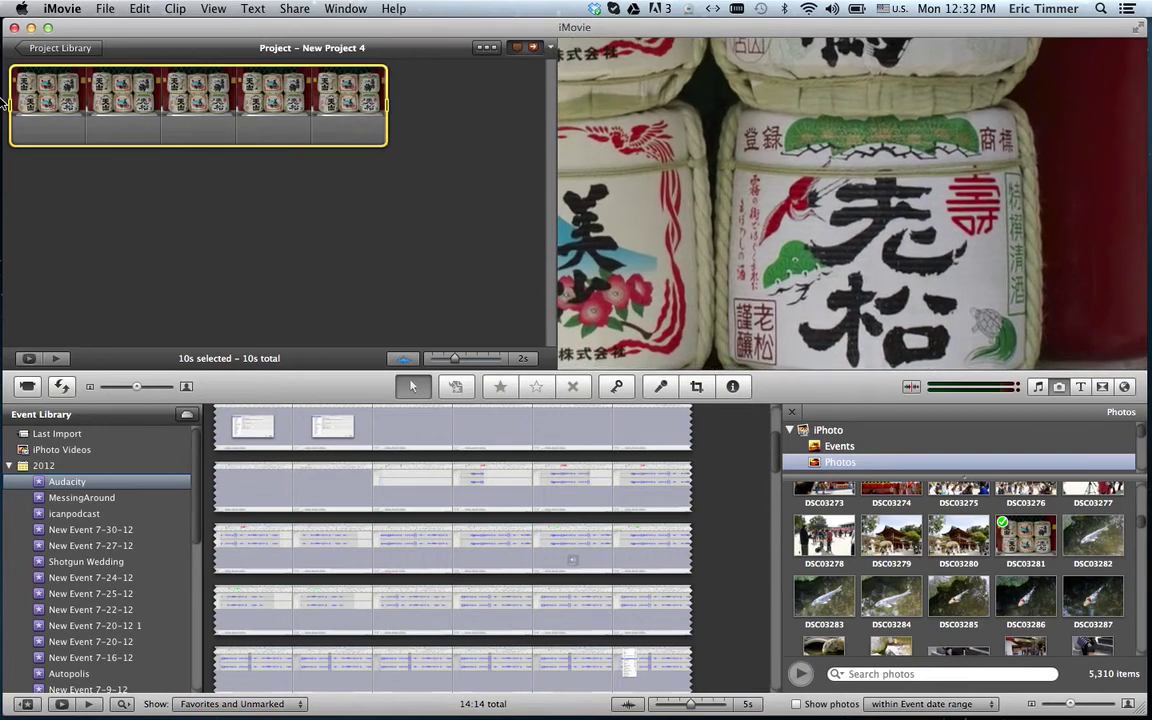
Step: Reopen the Ken Burns editor and shrink the Start frame onto the upper-left barrel
{"action": "left_click", "coordinate": [22, 106]}
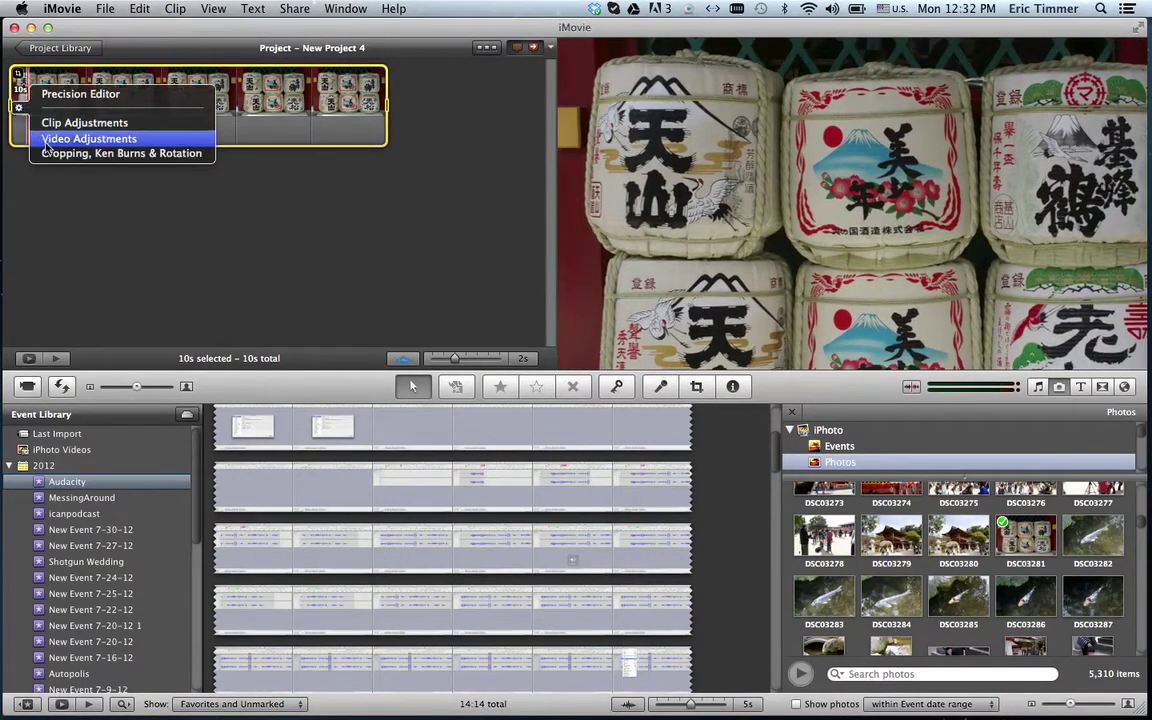
{"action": "left_click", "coordinate": [52, 155]}
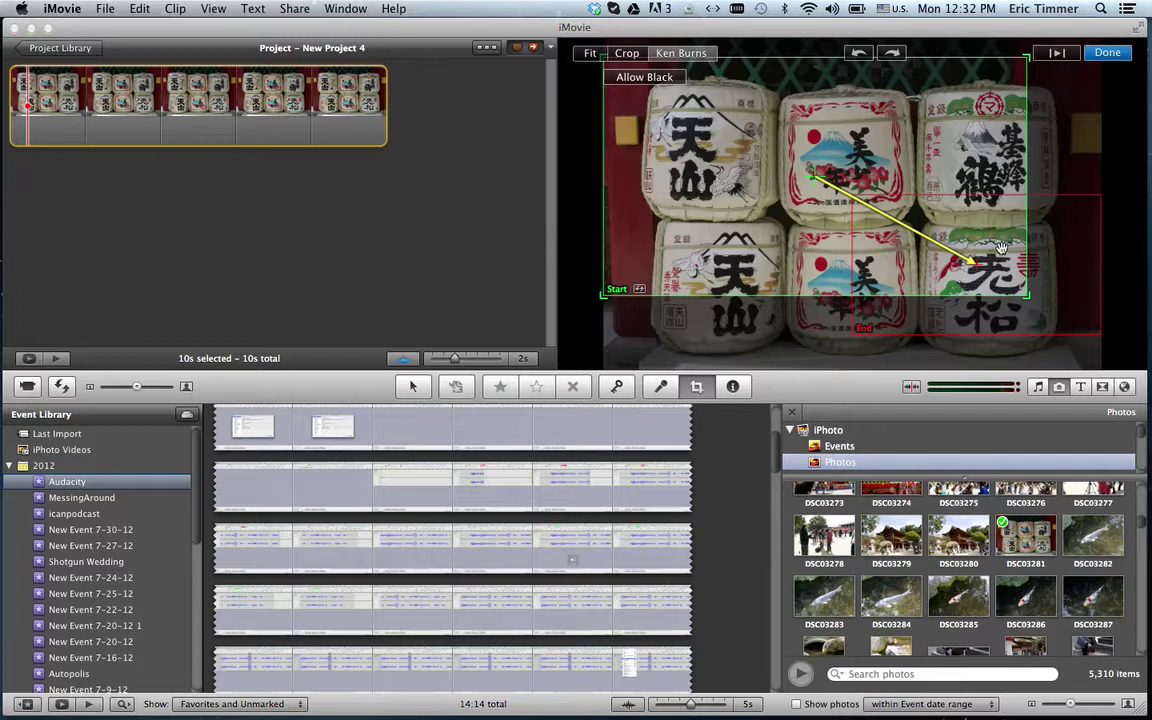
{"action": "left_click_drag", "start_coordinate": [1027, 294], "coordinate": [851, 197]}
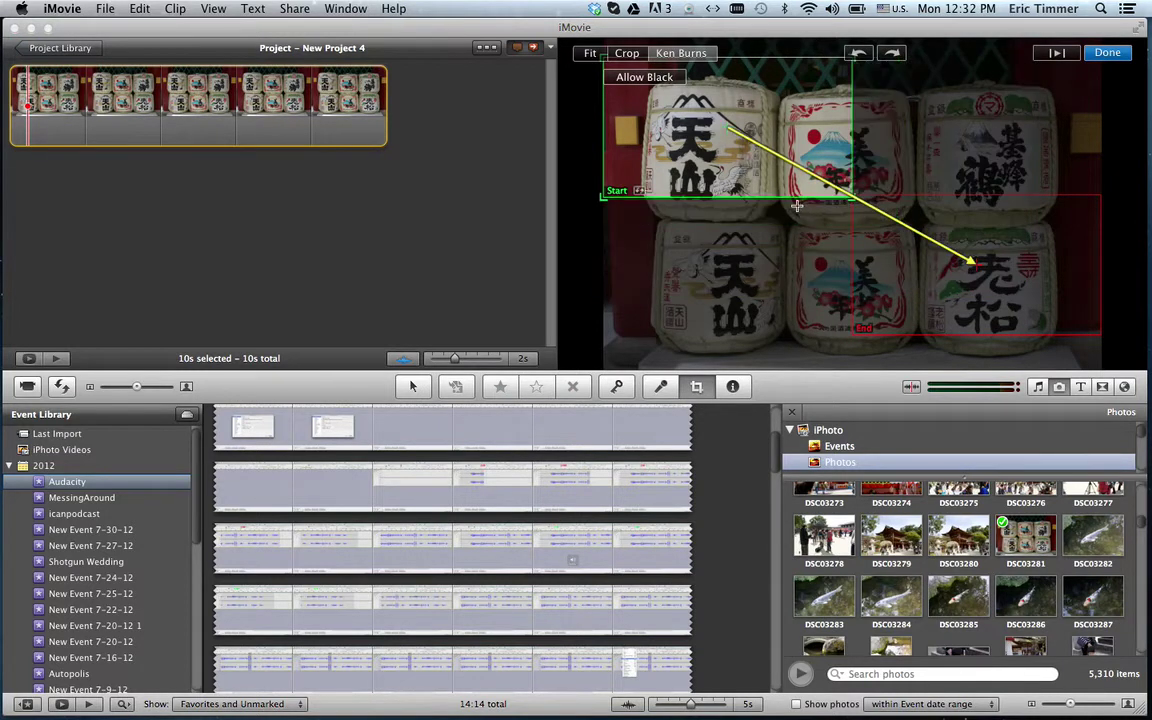
{"action": "mouse_move", "coordinate": [795, 133]}
{"action": "left_mouse_down"}
{"action": "mouse_move", "coordinate": [790, 165]}
{"action": "mouse_move", "coordinate": [786, 145]}
{"action": "mouse_move", "coordinate": [781, 153]}
{"action": "left_mouse_up"}
Step: Reposition the End frame on the lower-right barrel and nudge the Start frame up
{"action": "left_click_drag", "start_coordinate": [858, 203], "coordinate": [861, 220]}
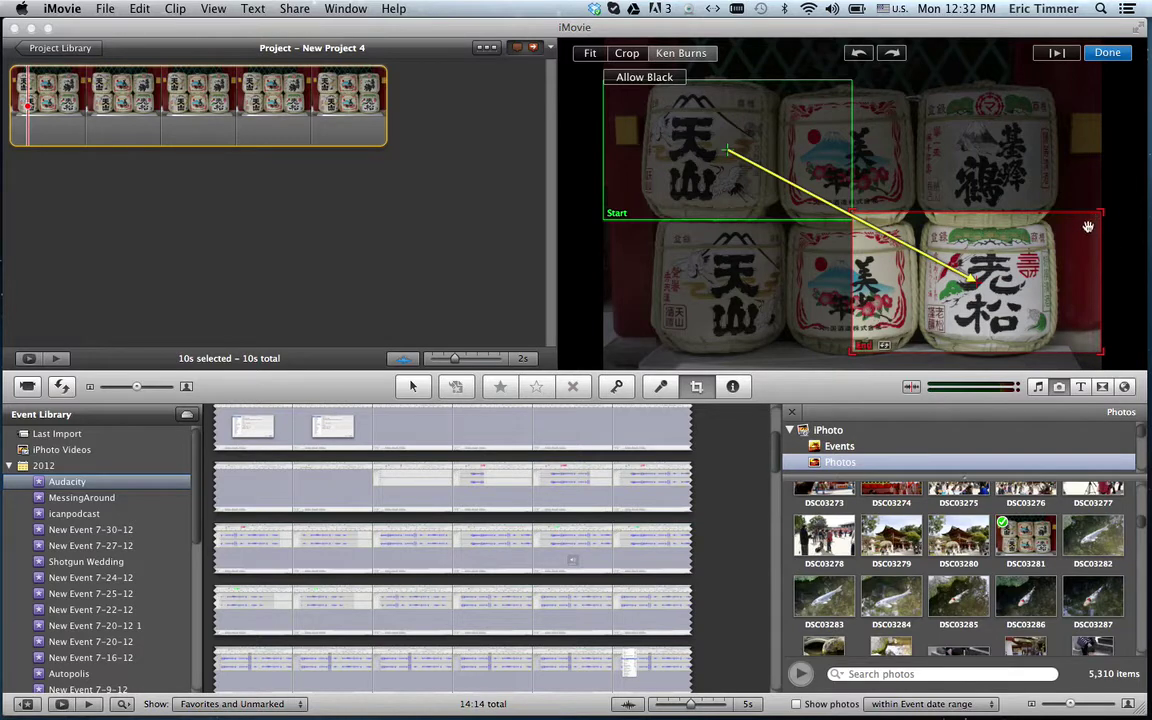
{"action": "left_click_drag", "start_coordinate": [1063, 215], "coordinate": [1005, 160]}
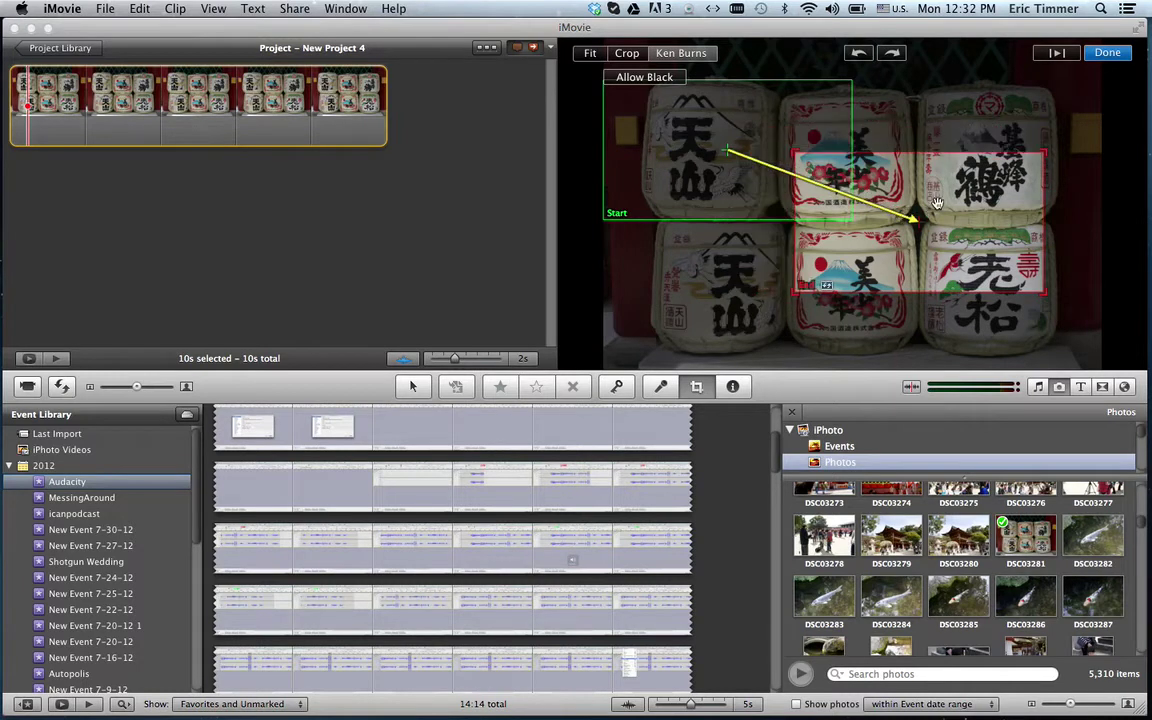
{"action": "left_click_drag", "start_coordinate": [905, 215], "coordinate": [1025, 268]}
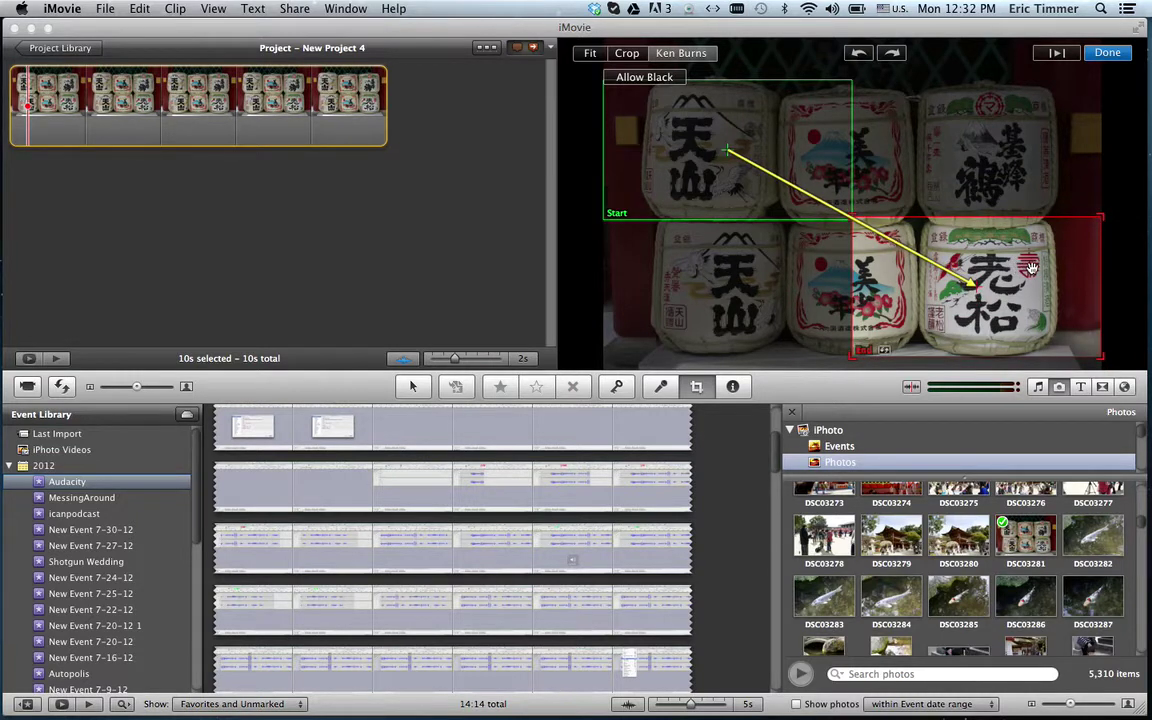
{"action": "left_click_drag", "start_coordinate": [815, 147], "coordinate": [790, 147]}
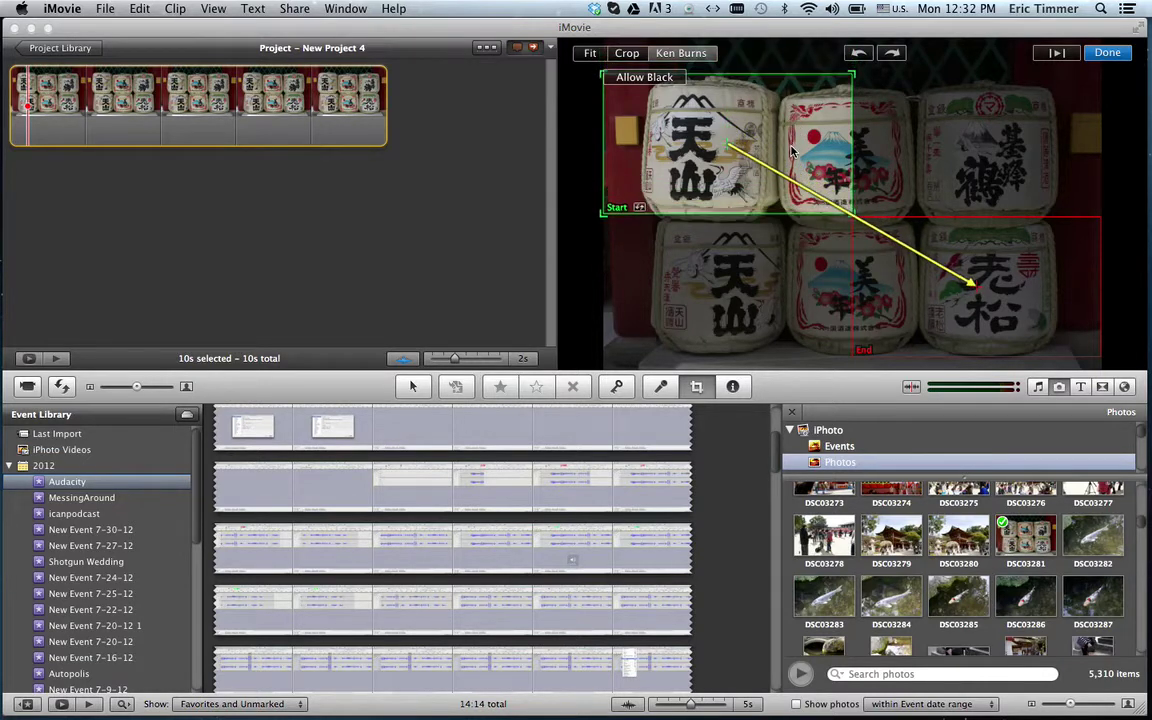
Step: Apply the tightened Ken Burns move and preview the pan from upper-left to lower-right
{"action": "left_click", "coordinate": [1107, 52]}
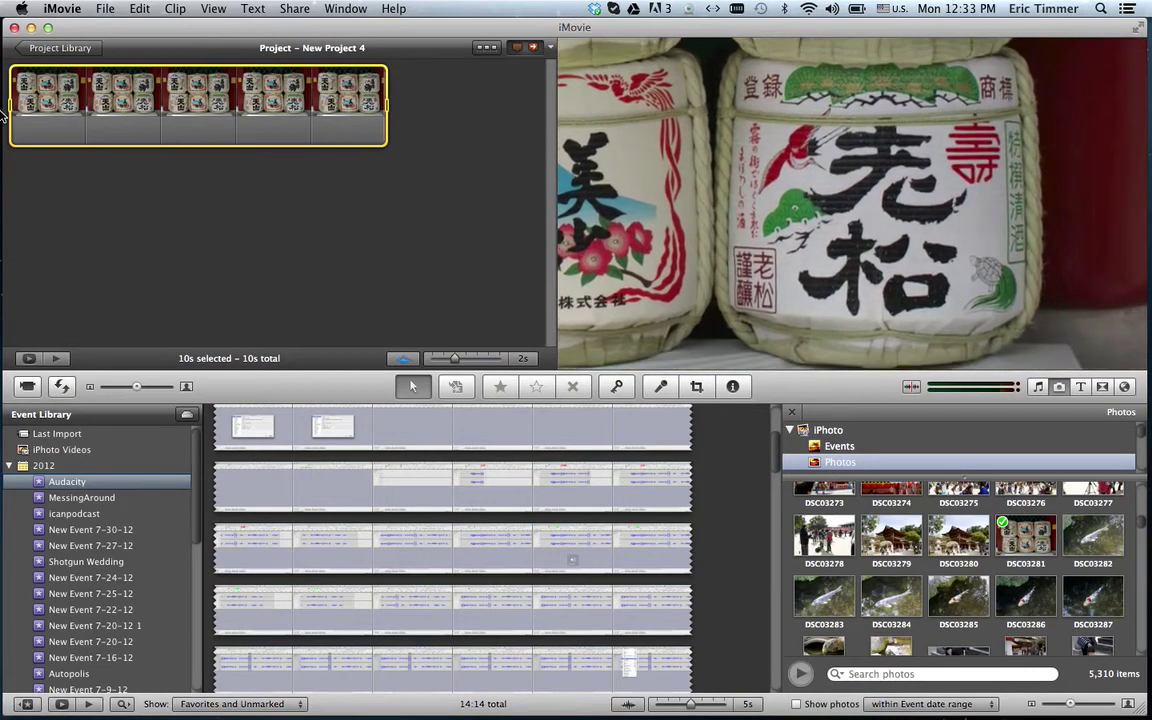
Step: Reopen the Ken Burns editor, move End to the upper-left barrel and Start to the lower-right barrels
{"action": "left_click", "coordinate": [21, 106]}
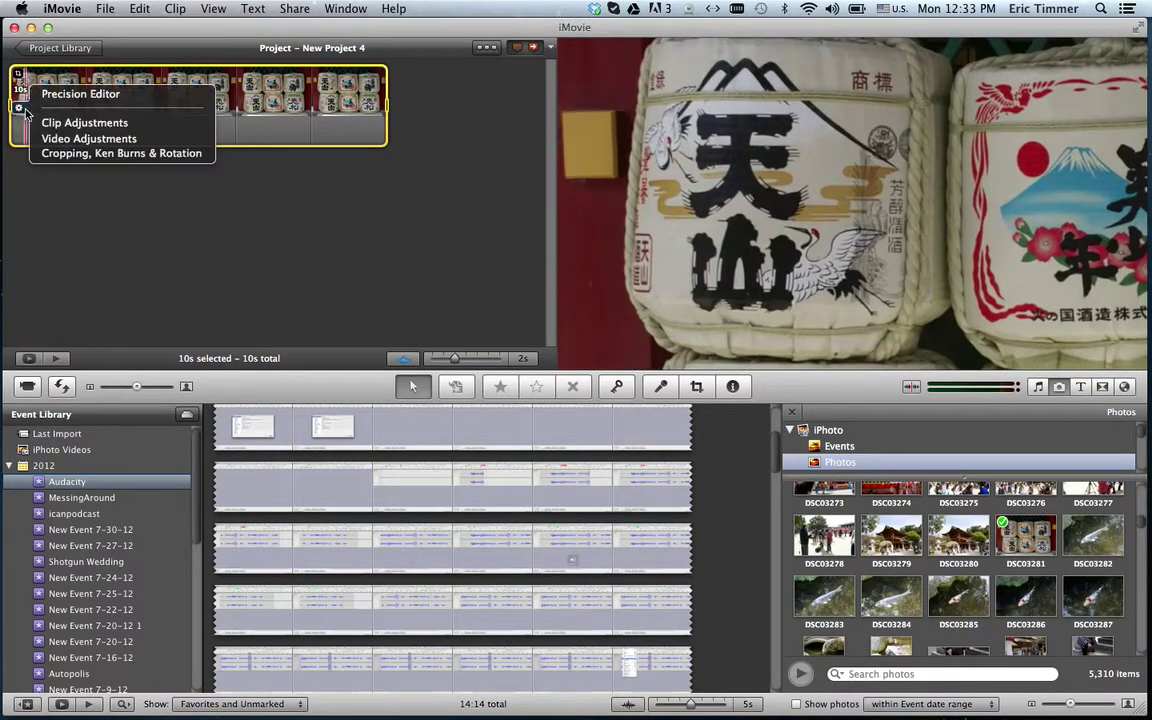
{"action": "left_click", "coordinate": [45, 155]}
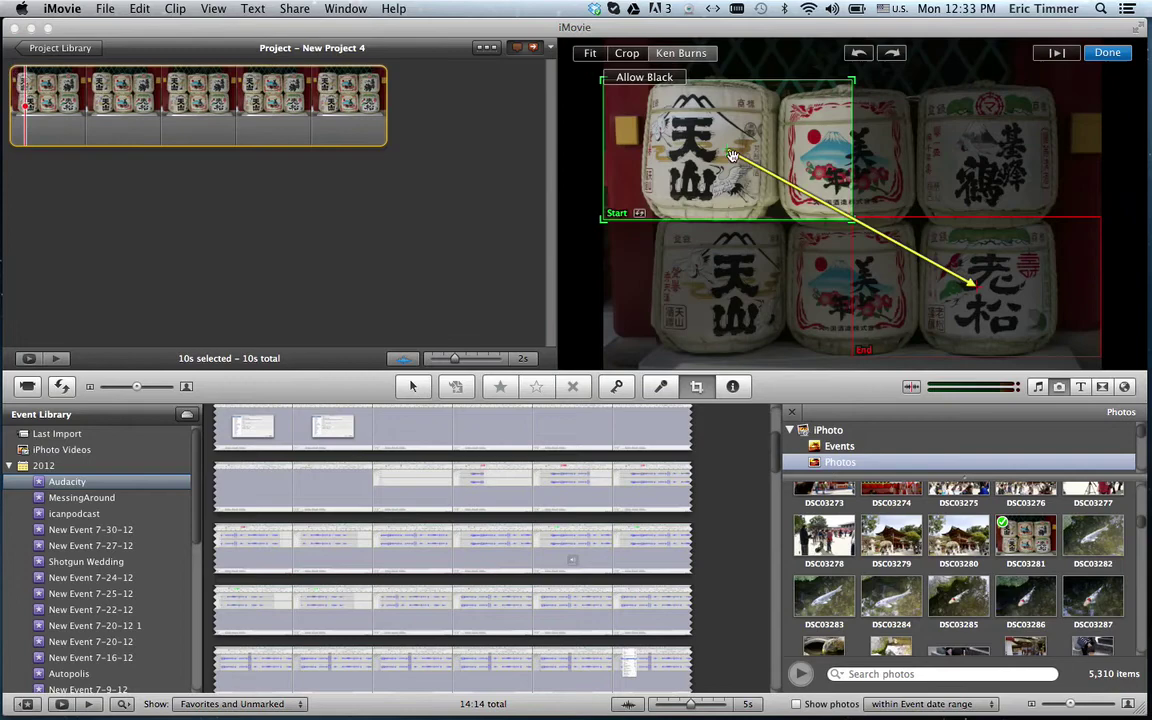
{"action": "left_click_drag", "start_coordinate": [728, 138], "coordinate": [738, 290]}
{"action": "left_click_drag", "start_coordinate": [1040, 294], "coordinate": [1057, 115]}
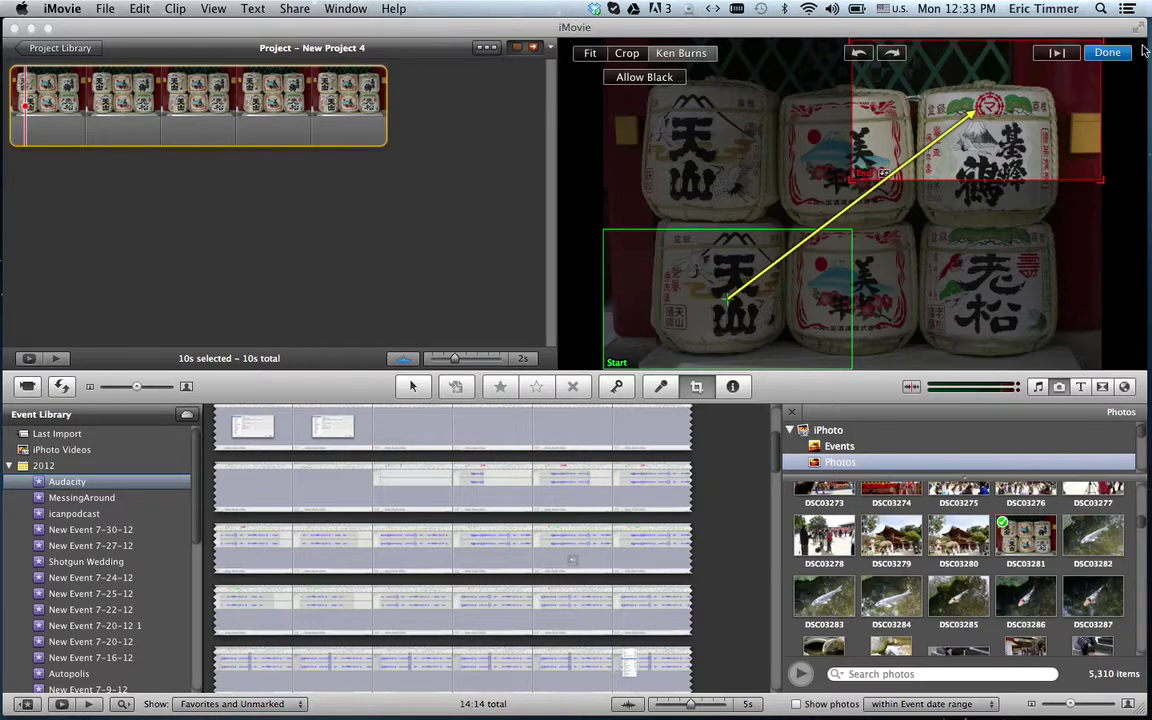
{"action": "left_click_drag", "start_coordinate": [898, 101], "coordinate": [1024, 127]}
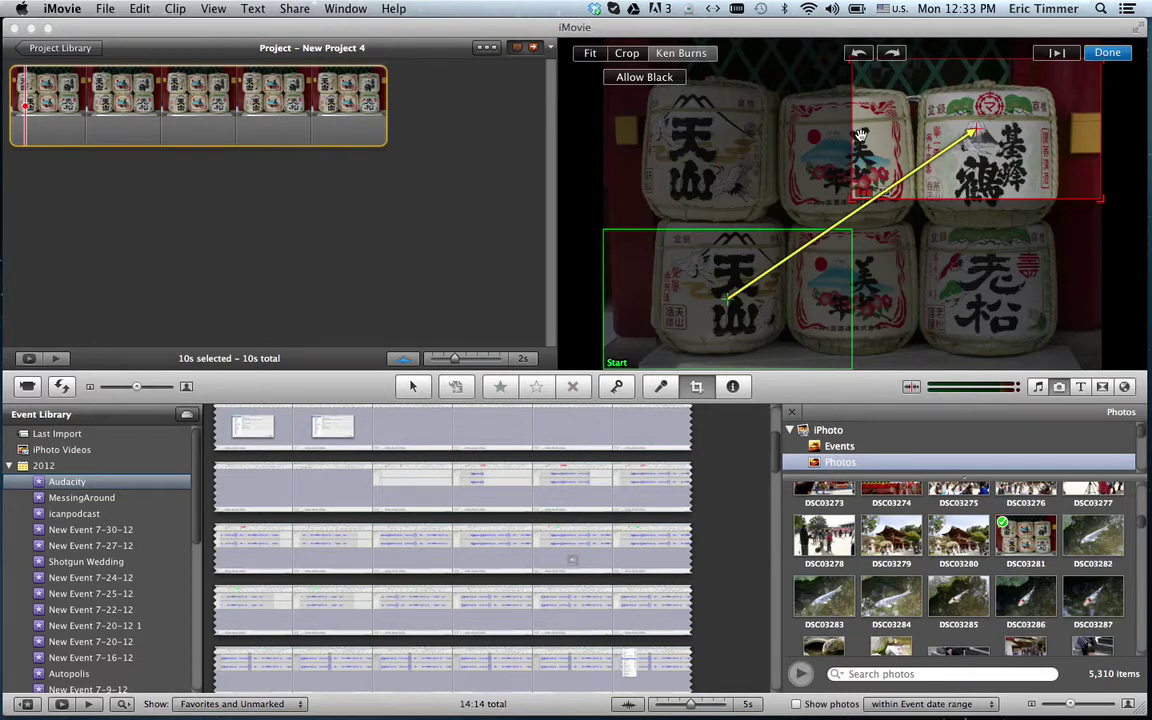
{"action": "left_click_drag", "start_coordinate": [891, 128], "coordinate": [571, 91]}
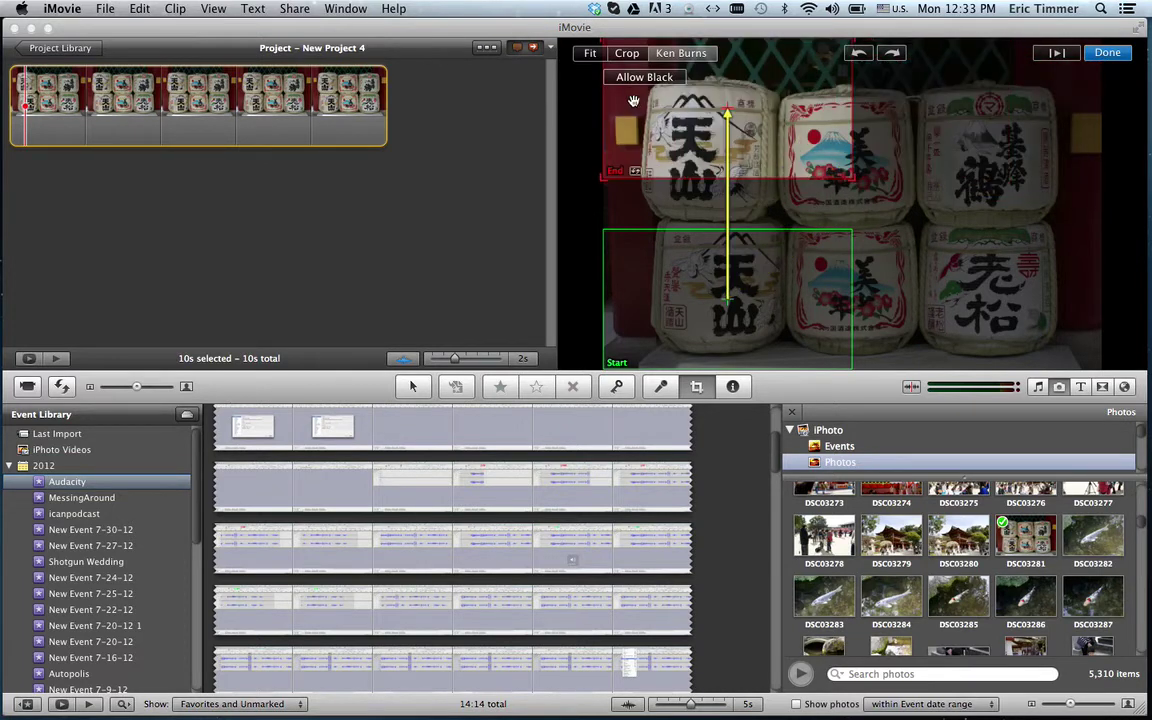
{"action": "left_click_drag", "start_coordinate": [726, 272], "coordinate": [977, 274]}
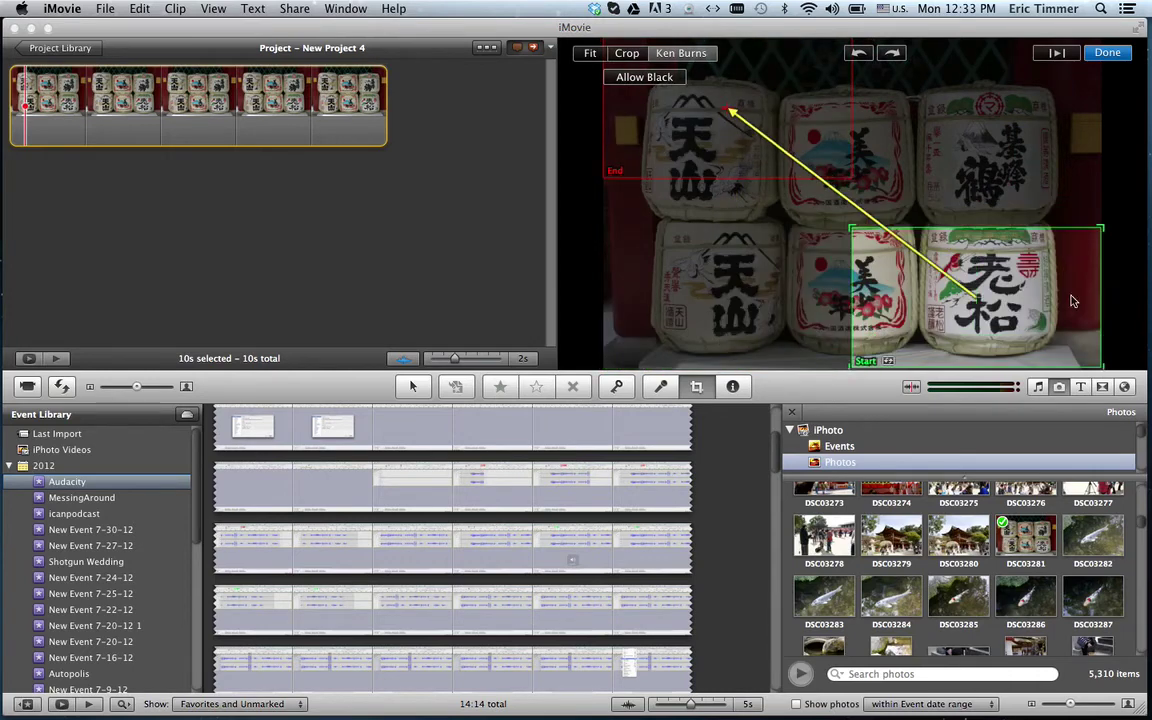
Step: Choose Fit, then Crop, and size the crop box around the lower middle barrel and neighbours
{"action": "left_click", "coordinate": [588, 54]}
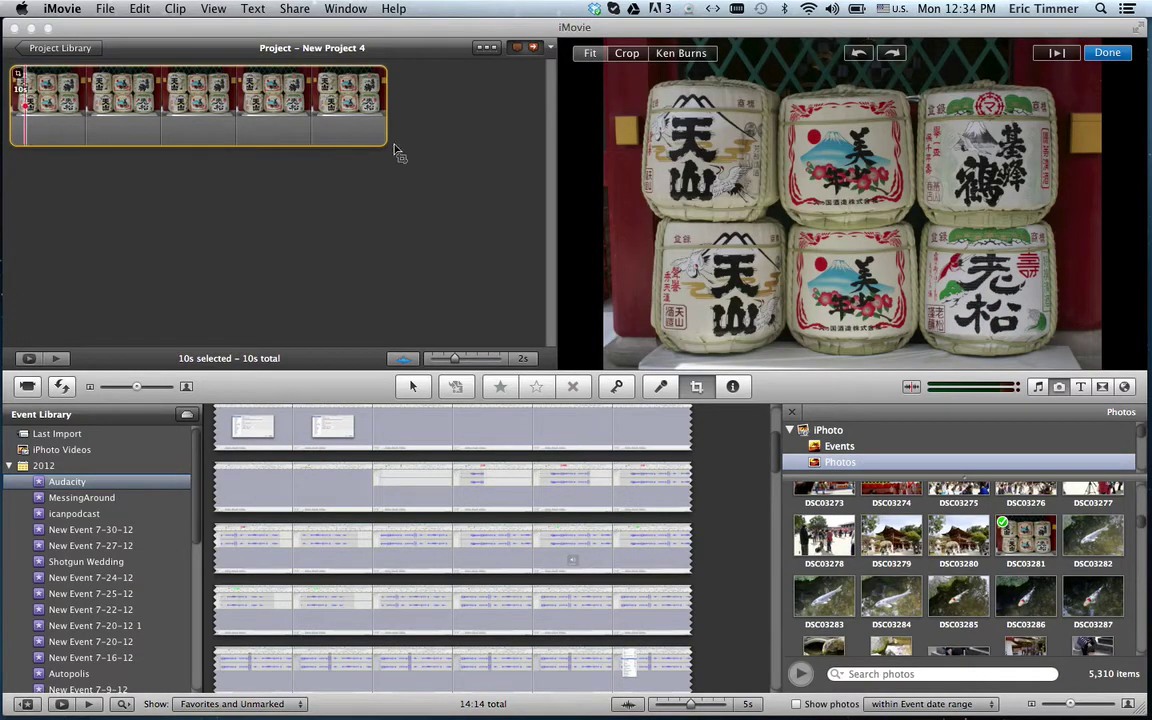
{"action": "left_click", "coordinate": [627, 54]}
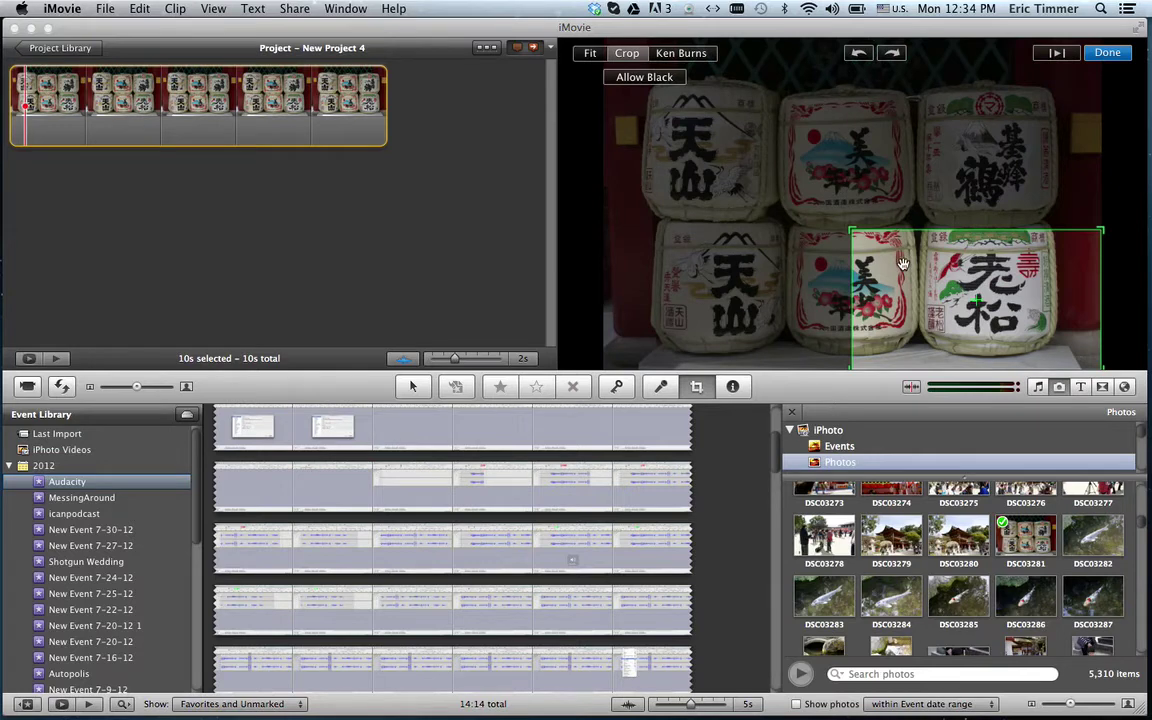
{"action": "mouse_move", "coordinate": [813, 238]}
{"action": "left_mouse_down"}
{"action": "mouse_move", "coordinate": [780, 174]}
{"action": "mouse_move", "coordinate": [794, 116]}
{"action": "mouse_move", "coordinate": [647, 114]}
{"action": "mouse_move", "coordinate": [793, 248]}
{"action": "left_mouse_up"}
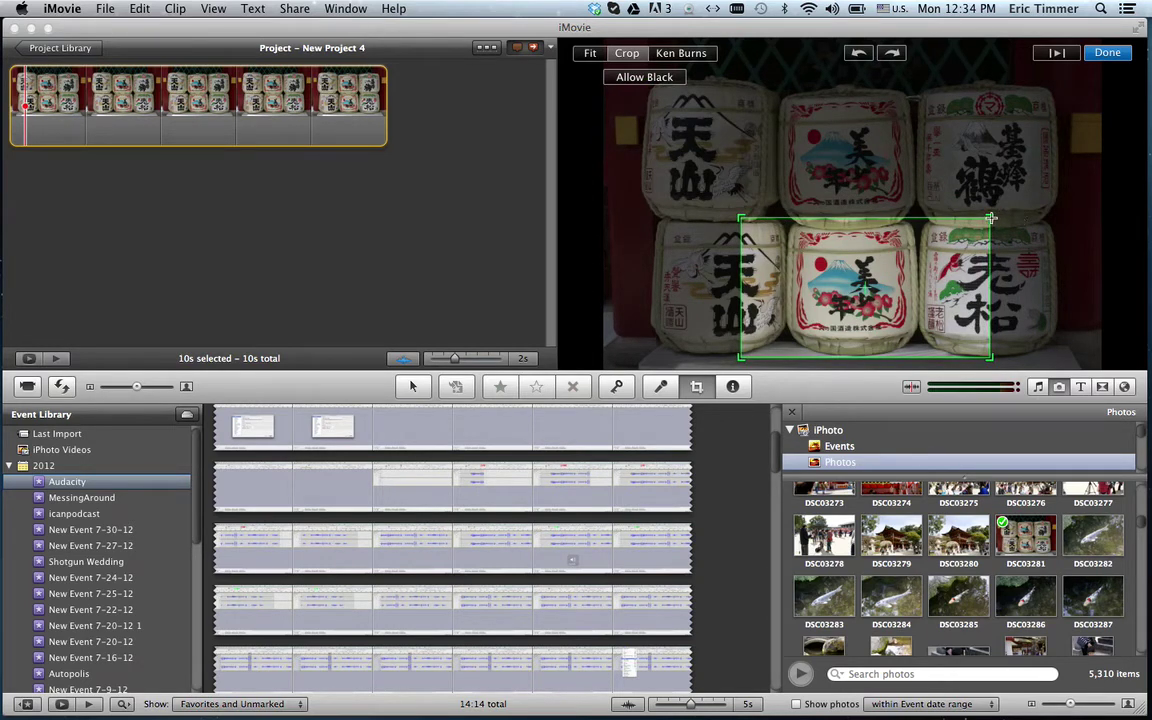
{"action": "left_click_drag", "start_coordinate": [992, 217], "coordinate": [820, 224]}
{"action": "left_click_drag", "start_coordinate": [768, 273], "coordinate": [847, 297]}
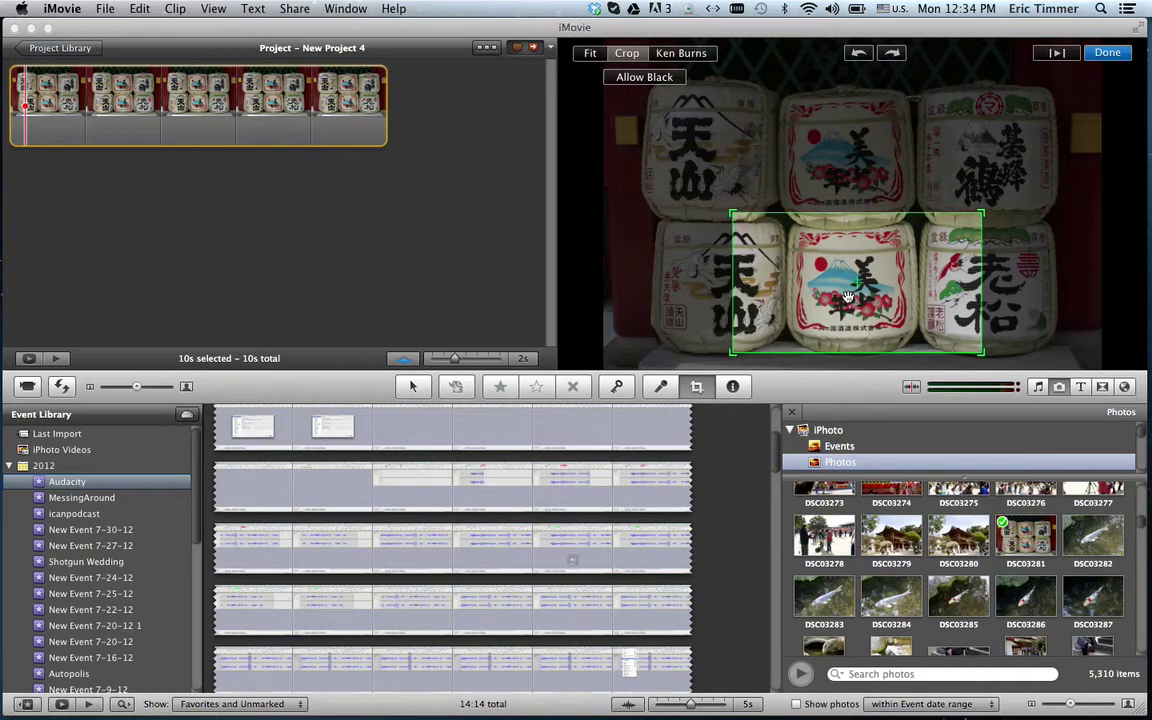
Step: Apply the fixed crop and play the 10s clip, now a tight static view of the middle sake barrel
{"action": "left_click", "coordinate": [1107, 52]}
{"action": "key", "text": "space"}
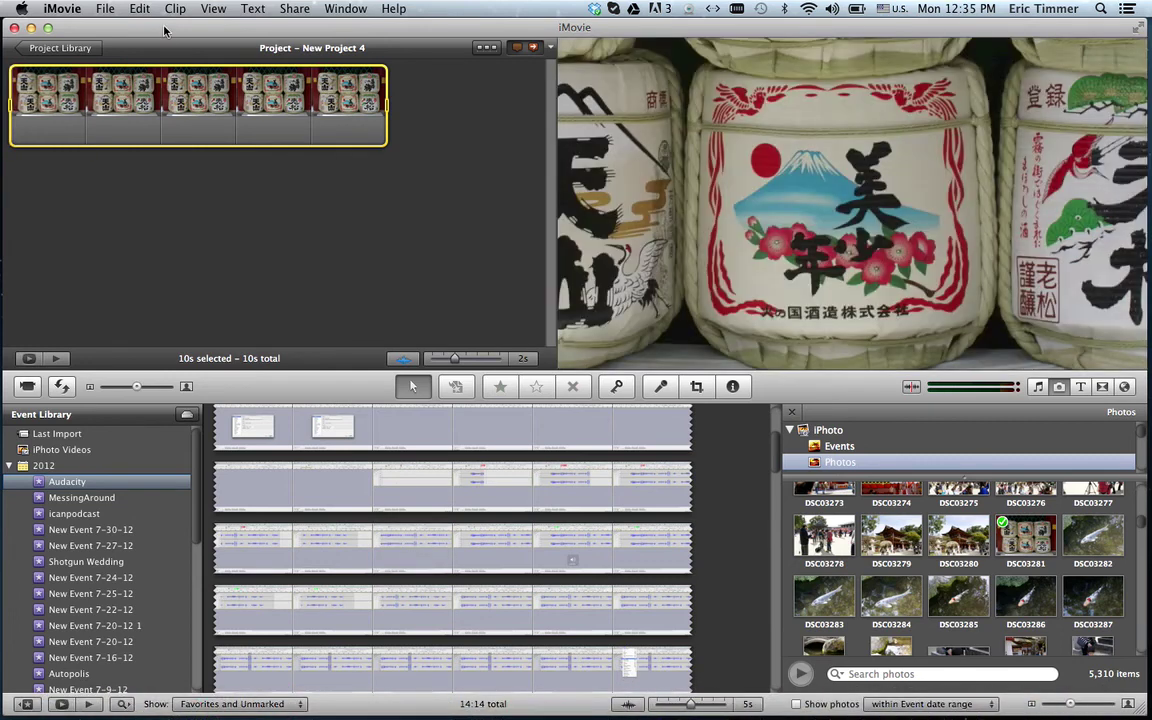
{"action": "mouse_move", "coordinate": [248, 700]}
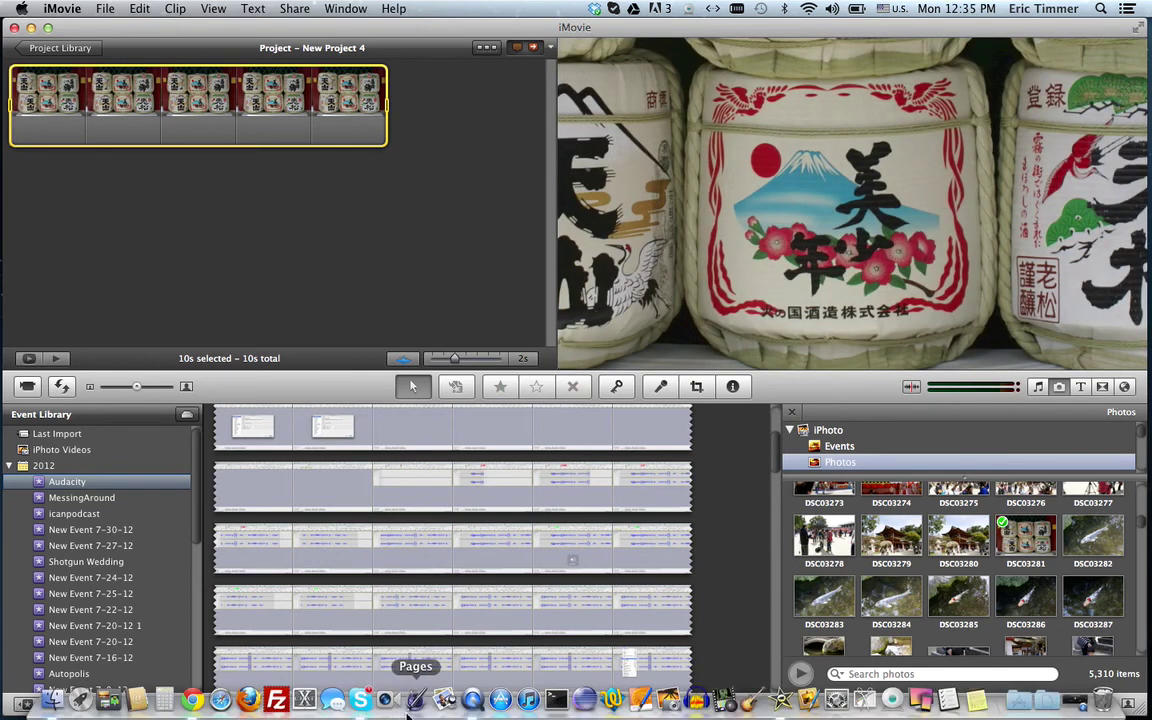